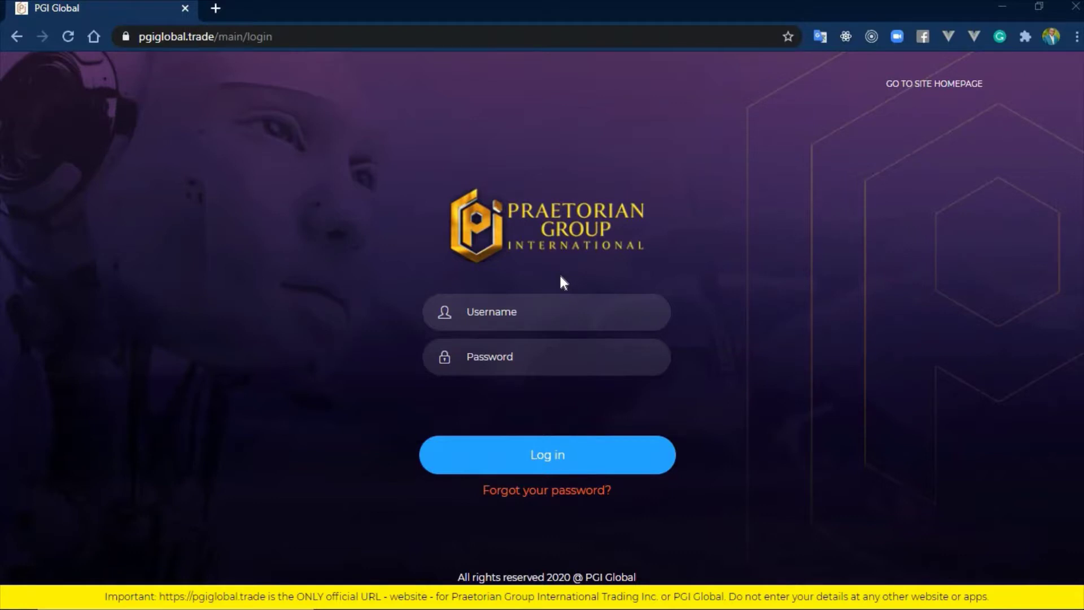
Step: Open blockchain.com in a new Chrome tab and go to the wallet login page
{"action": "left_click", "coordinate": [215, 8]}
{"action": "type", "text": "blockchain.com"}
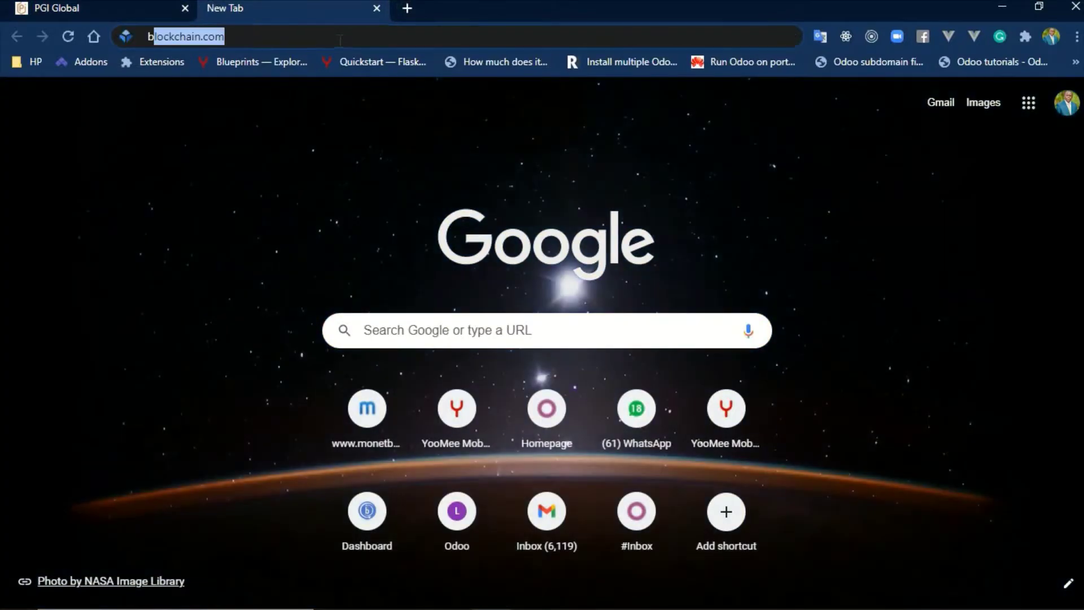
{"action": "key", "text": "Return"}
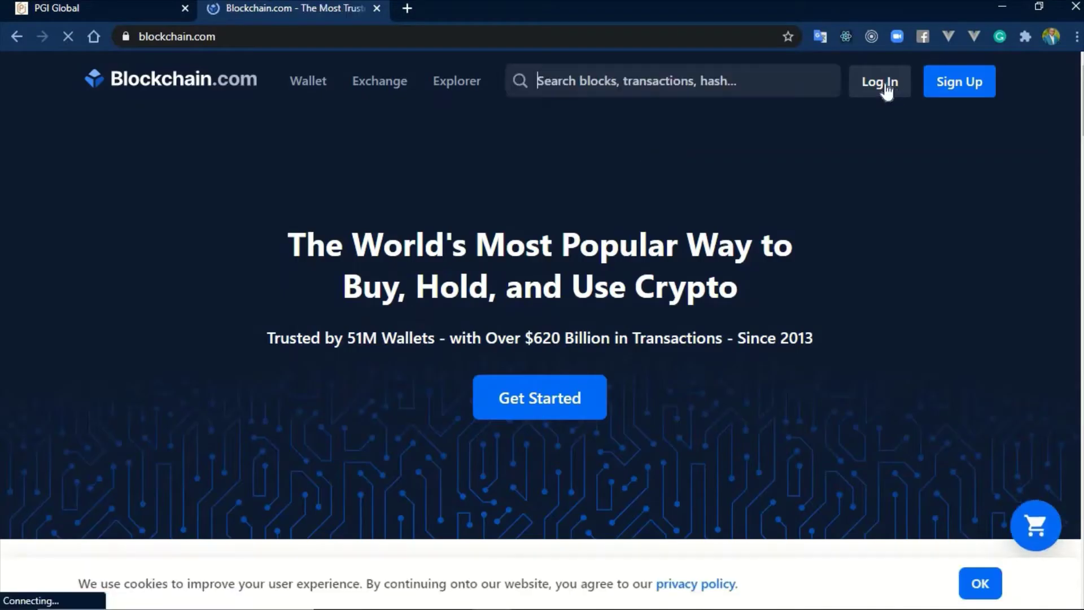
{"action": "left_click", "coordinate": [886, 90]}
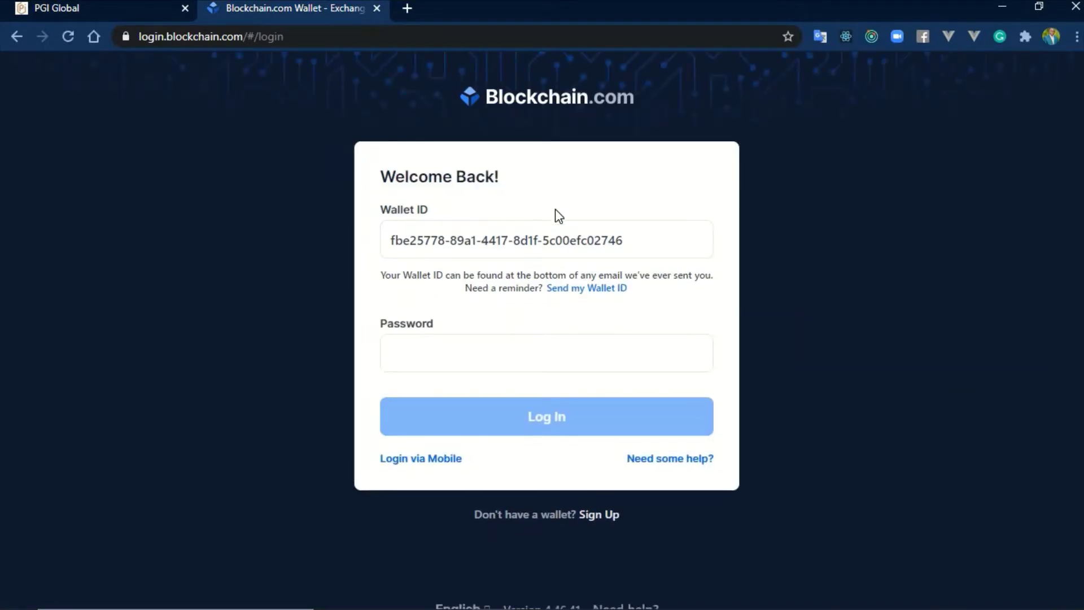
{"action": "left_click", "coordinate": [498, 361]}
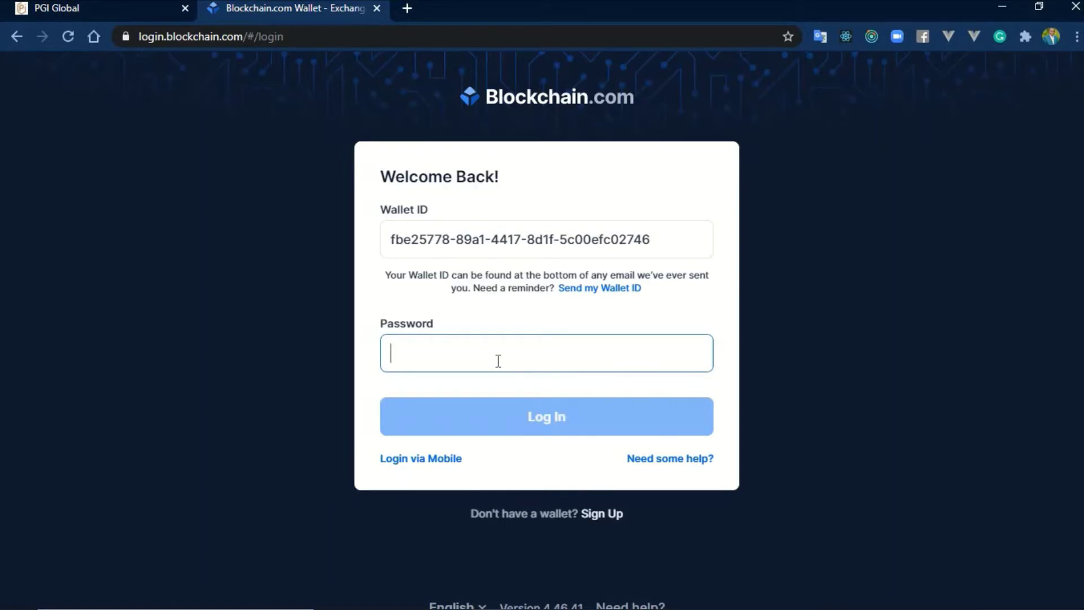
Step: Log in to the Blockchain.com wallet with the account password
{"action": "type", "text": "************"}
{"action": "key", "text": "Return"}
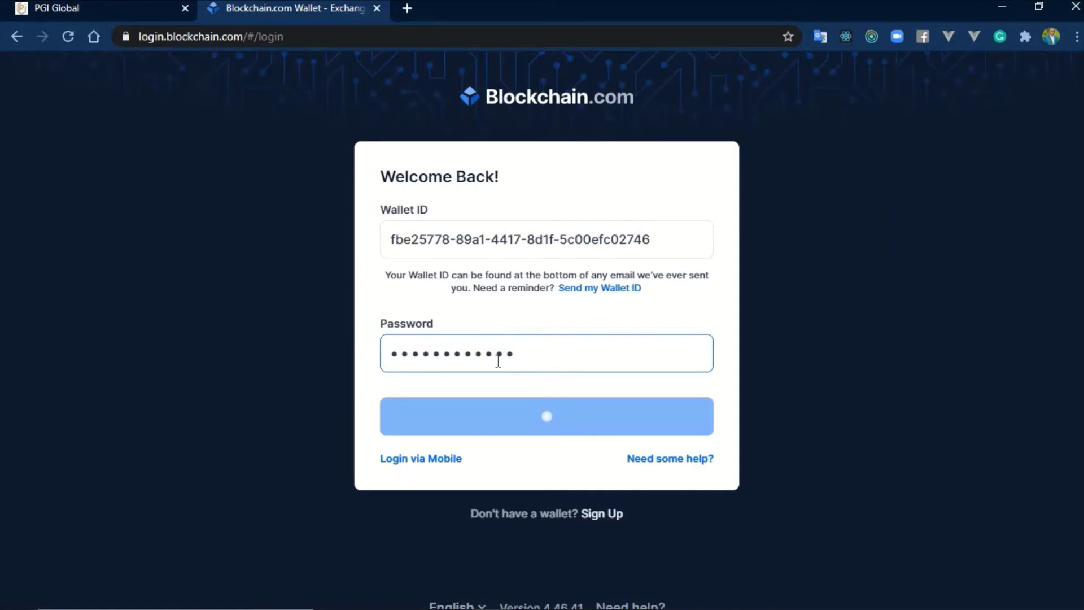
{"action": "triple_click", "coordinate": [412, 244]}
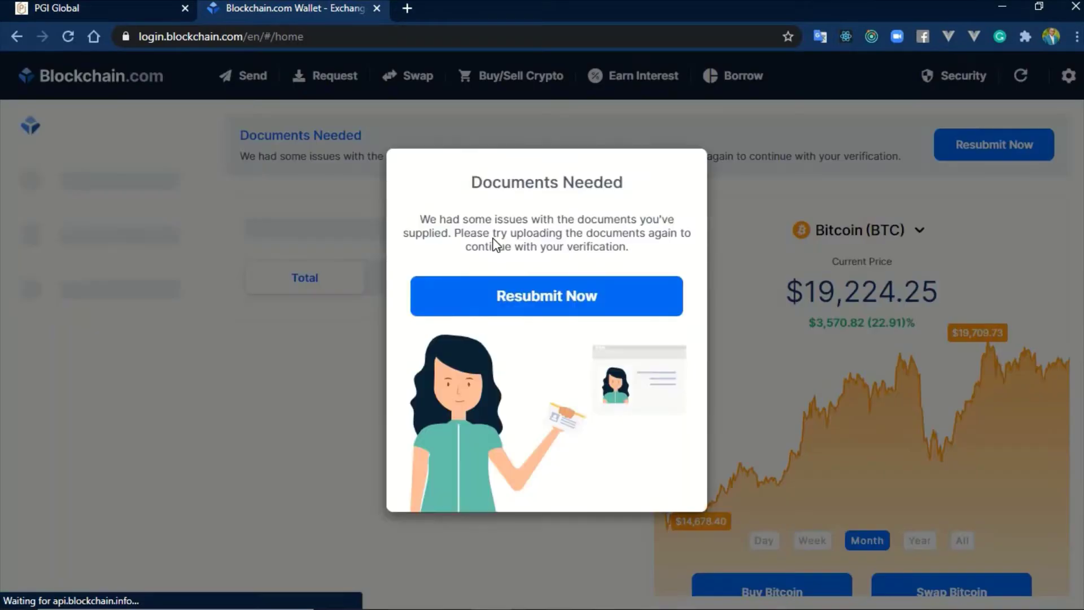
Step: Dismiss the Documents Needed notice and open the wallet settings menu
{"action": "left_click", "coordinate": [717, 174]}
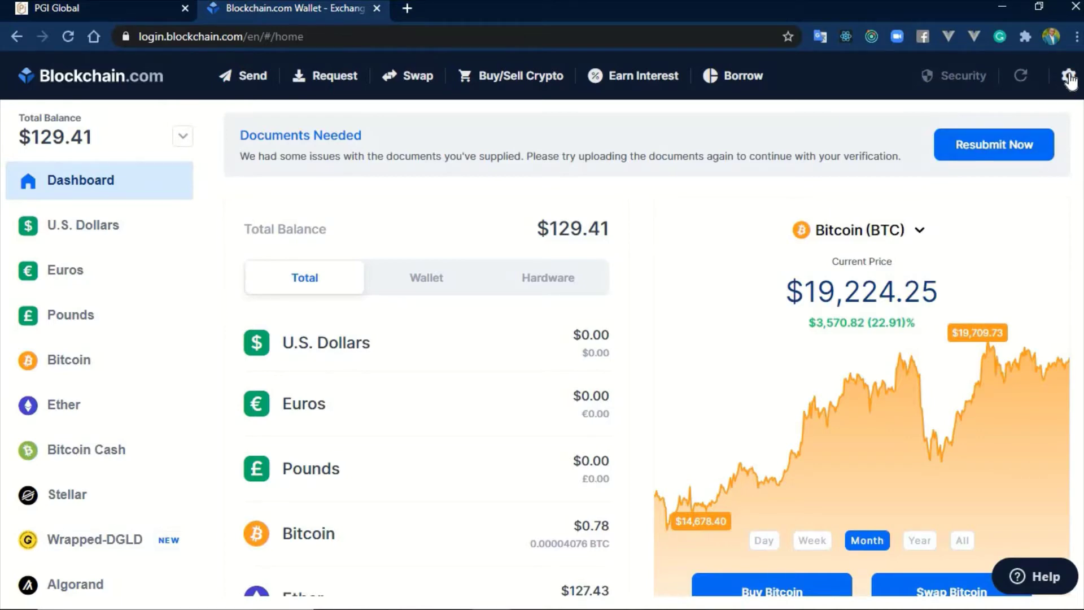
{"action": "left_click", "coordinate": [1069, 78]}
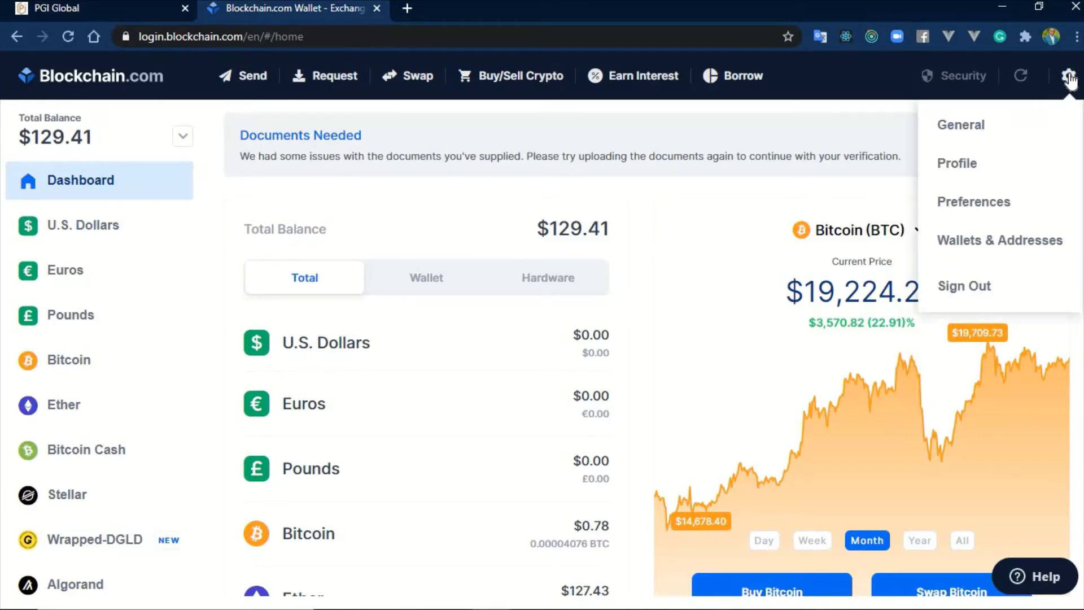
{"action": "left_click", "coordinate": [1068, 78]}
{"action": "left_click", "coordinate": [1069, 78]}
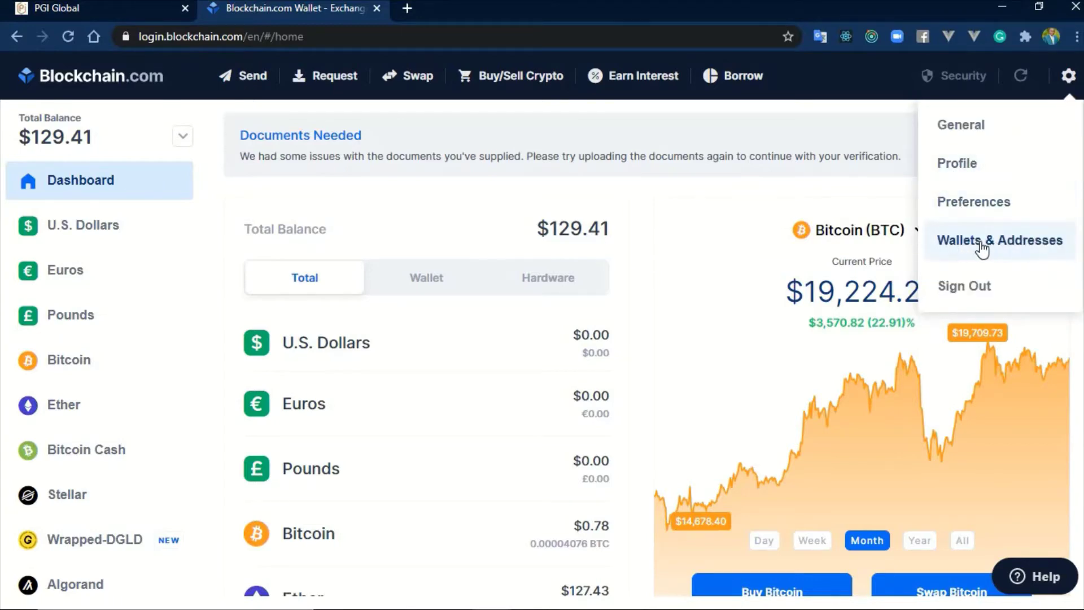
Step: Open Wallets & Addresses, view the Bitcoin Cash and Stellar tabs, then return to Bitcoin
{"action": "left_click", "coordinate": [1023, 242]}
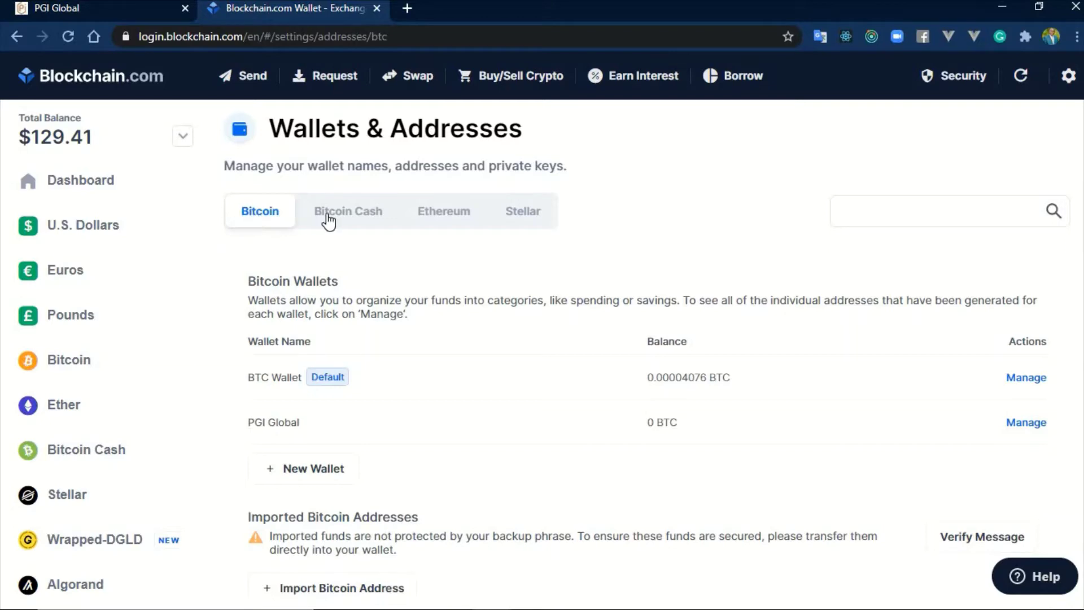
{"action": "left_click", "coordinate": [374, 220]}
{"action": "left_click", "coordinate": [443, 212]}
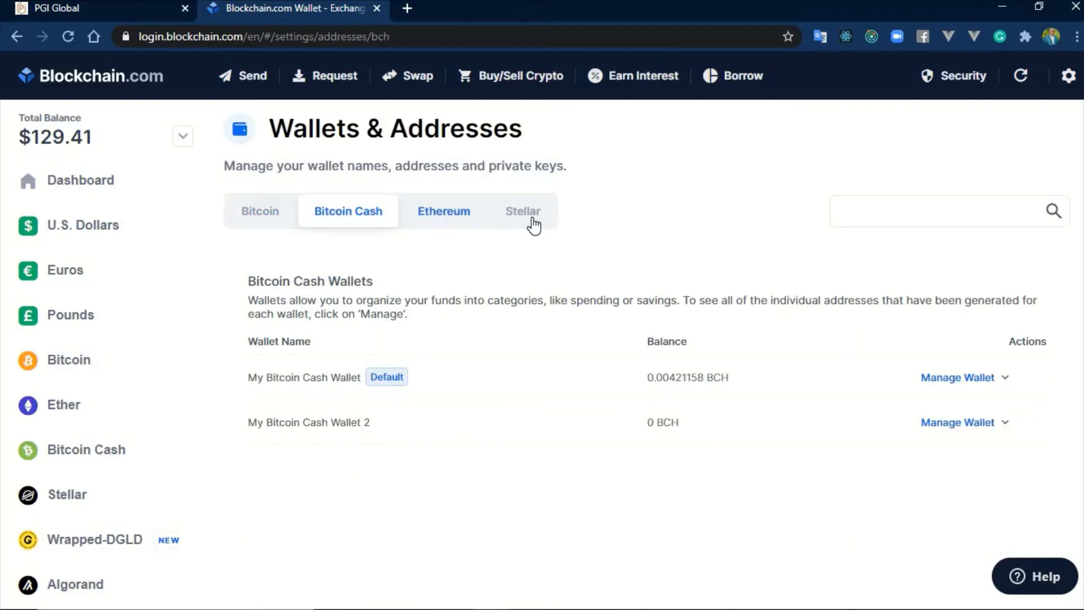
{"action": "left_click", "coordinate": [252, 220]}
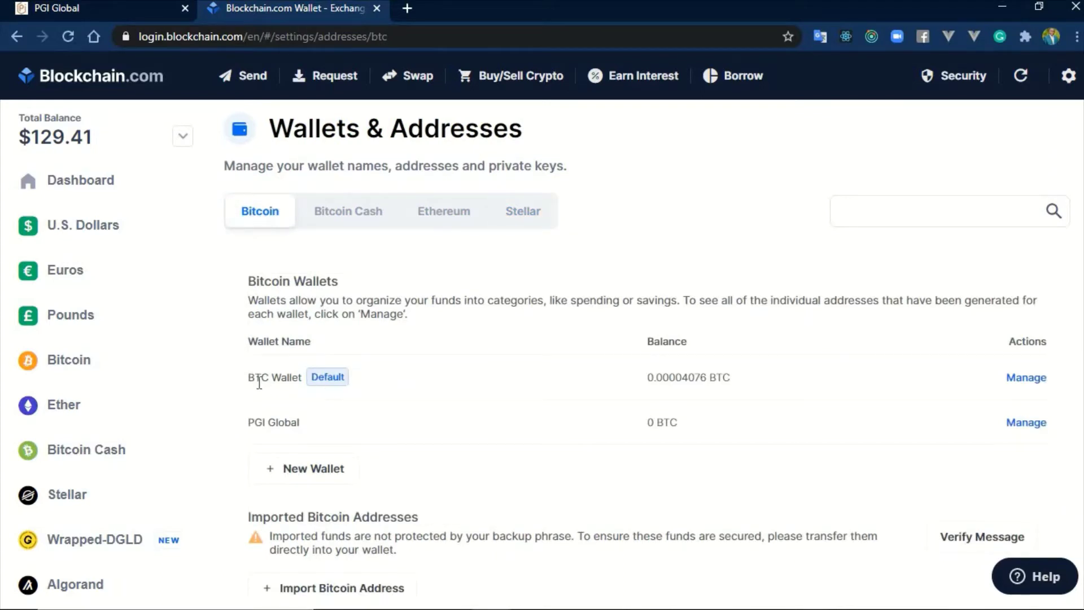
Step: Open the default BTC Wallet's list of addresses
{"action": "mouse_move", "coordinate": [318, 373]}
{"action": "left_mouse_down"}
{"action": "mouse_move", "coordinate": [237, 381]}
{"action": "mouse_move", "coordinate": [302, 381]}
{"action": "left_mouse_up"}
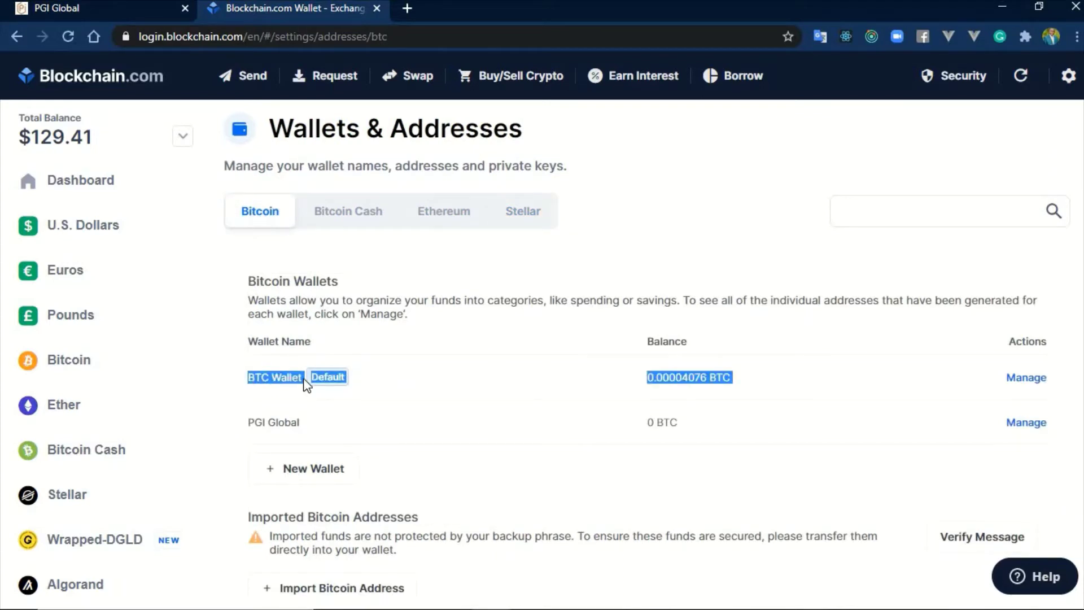
{"action": "left_click", "coordinate": [322, 378]}
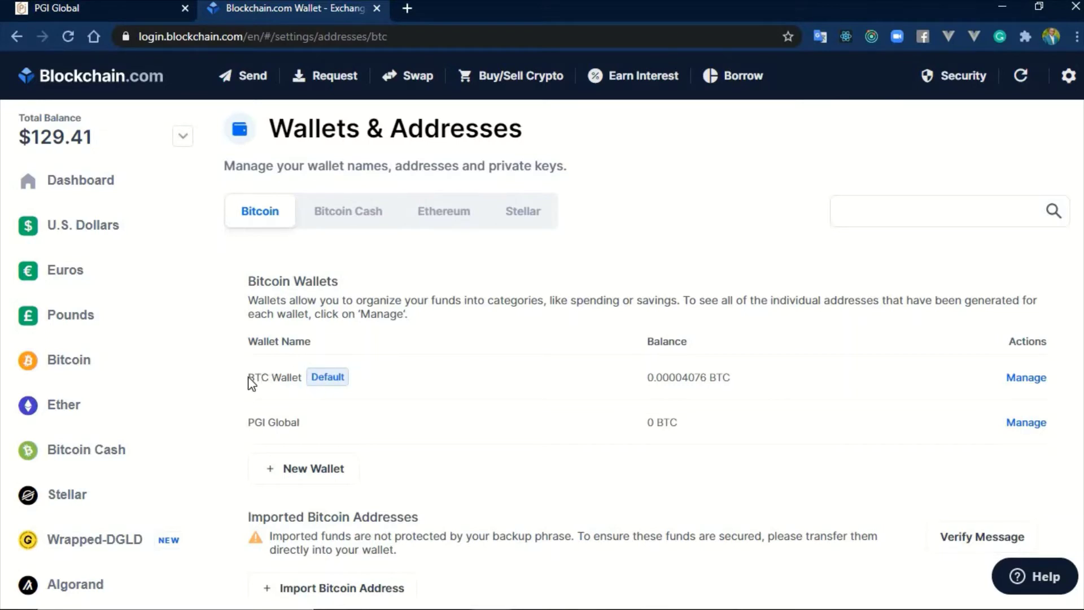
{"action": "left_click_drag", "start_coordinate": [286, 380], "coordinate": [267, 390]}
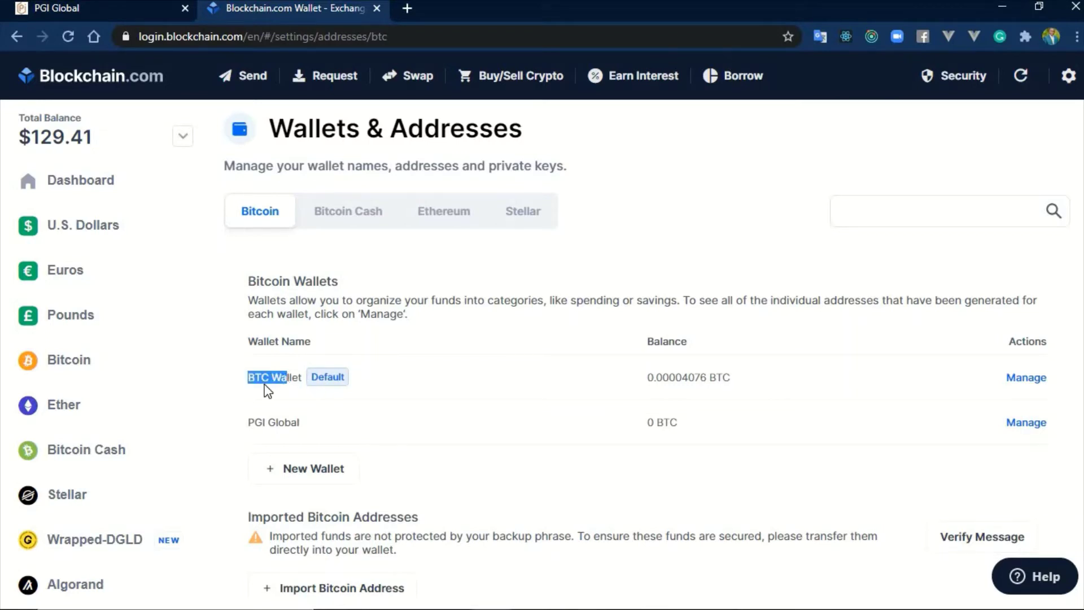
{"action": "left_click", "coordinate": [337, 384]}
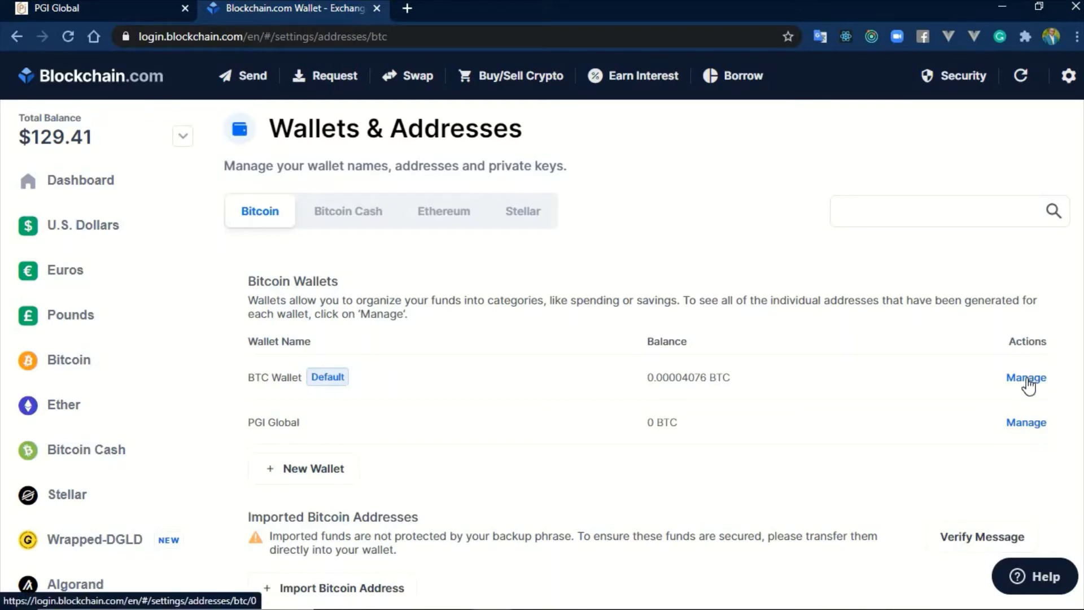
{"action": "left_click", "coordinate": [1027, 379]}
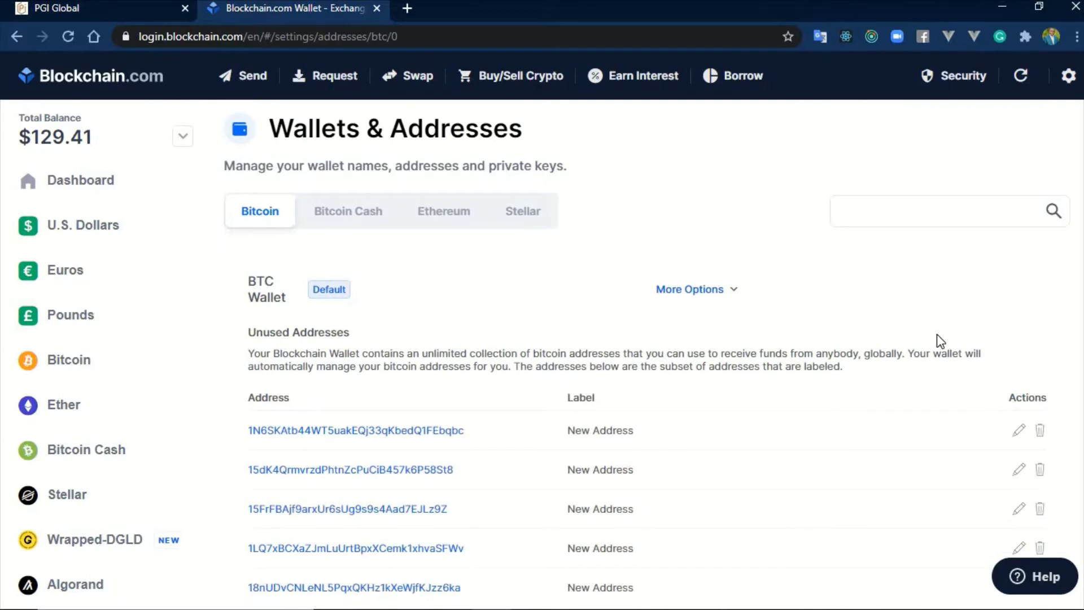
Step: Scroll through the BTC Wallet's unused New Address entries and select the first address
{"action": "scroll", "coordinate": [932, 347], "scroll_direction": "down", "scroll_amount": 3}
{"action": "scroll", "coordinate": [706, 353], "scroll_direction": "up", "scroll_amount": 3}
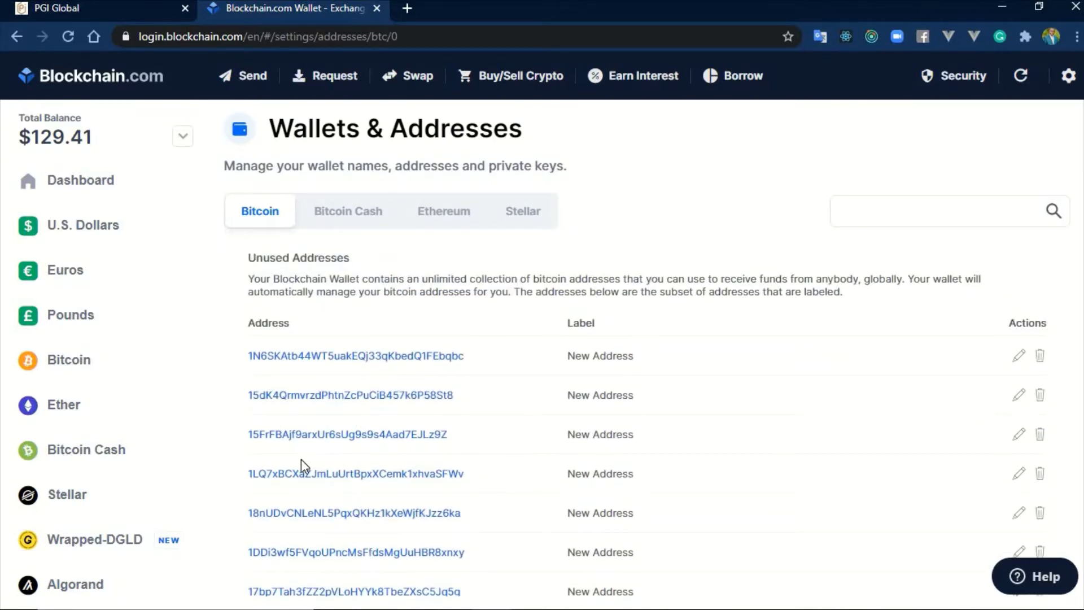
{"action": "scroll", "coordinate": [316, 452], "scroll_direction": "down", "scroll_amount": 3}
{"action": "scroll", "coordinate": [350, 424], "scroll_direction": "up", "scroll_amount": 4}
{"action": "scroll", "coordinate": [380, 392], "scroll_direction": "down", "scroll_amount": 4}
{"action": "scroll", "coordinate": [380, 392], "scroll_direction": "up", "scroll_amount": 4}
{"action": "scroll", "coordinate": [443, 378], "scroll_direction": "down", "scroll_amount": 4}
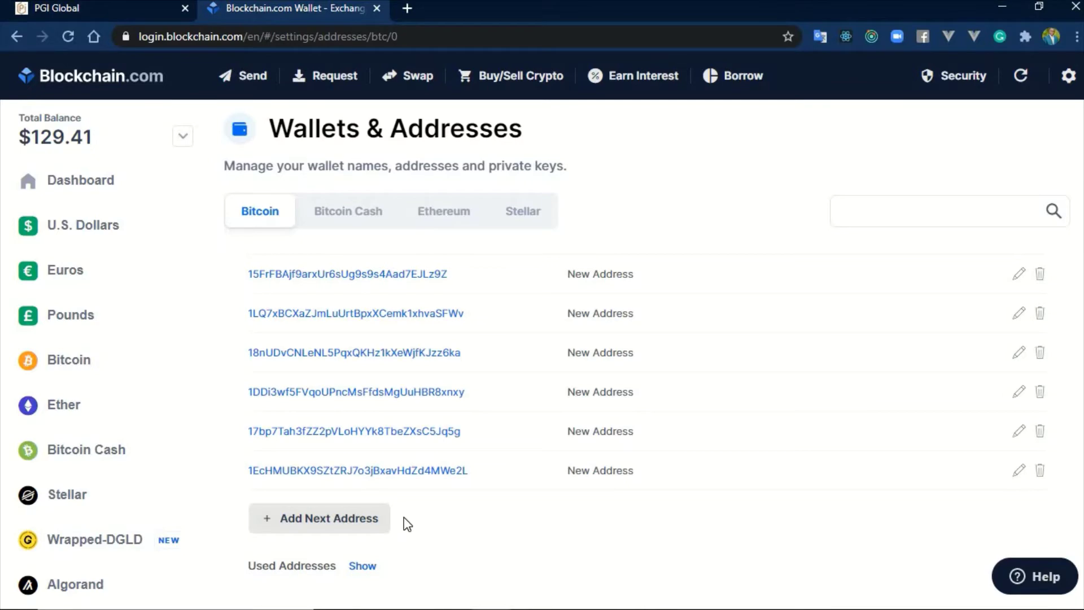
{"action": "scroll", "coordinate": [412, 394], "scroll_direction": "up", "scroll_amount": 4}
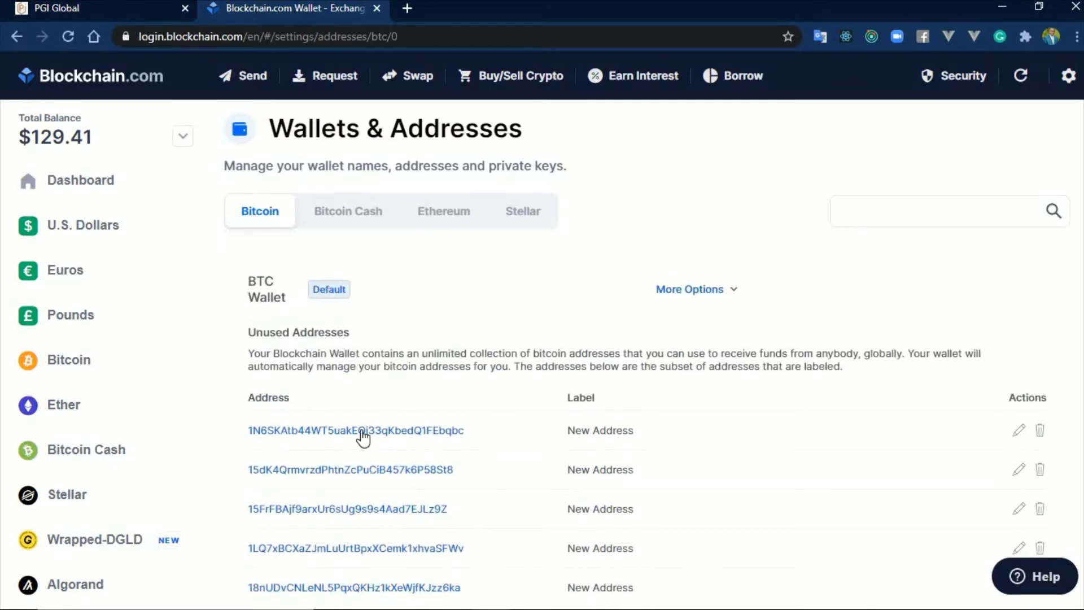
{"action": "scroll", "coordinate": [442, 412], "scroll_direction": "down", "scroll_amount": 4}
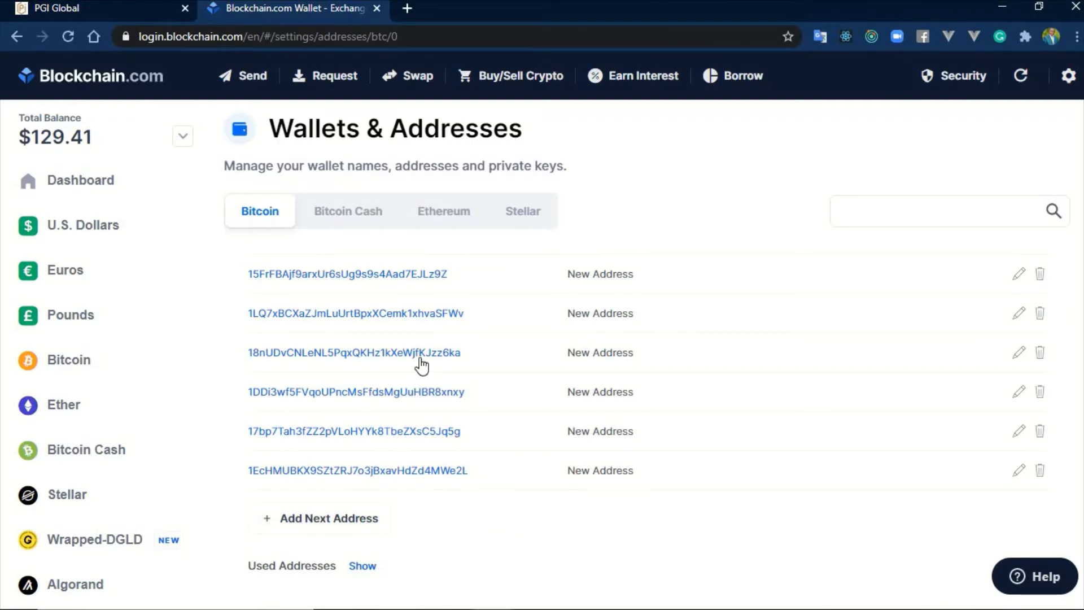
{"action": "scroll", "coordinate": [421, 364], "scroll_direction": "up", "scroll_amount": 4}
{"action": "scroll", "coordinate": [350, 362], "scroll_direction": "down", "scroll_amount": 1}
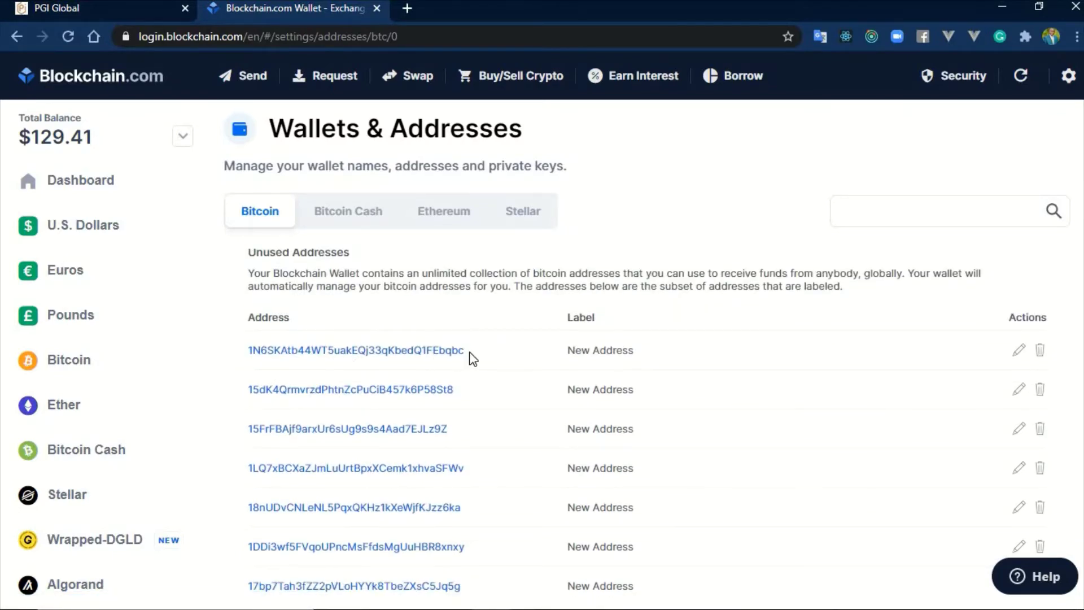
{"action": "left_click_drag", "start_coordinate": [470, 356], "coordinate": [249, 355]}
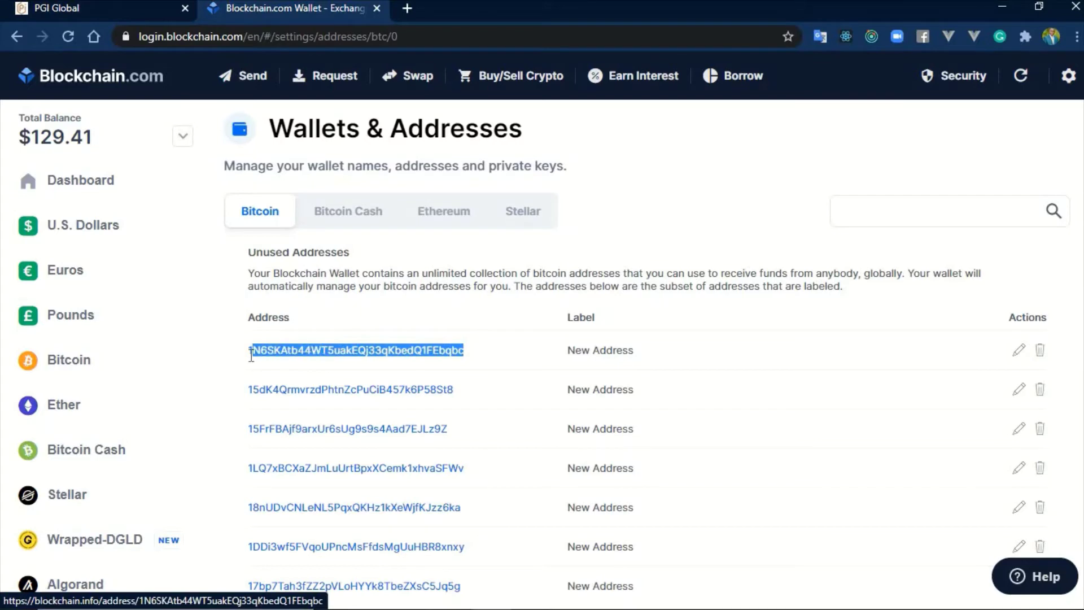
Step: Copy the first unused Bitcoin address and bring the Notepad++ note forward
{"action": "right_click", "coordinate": [319, 352]}
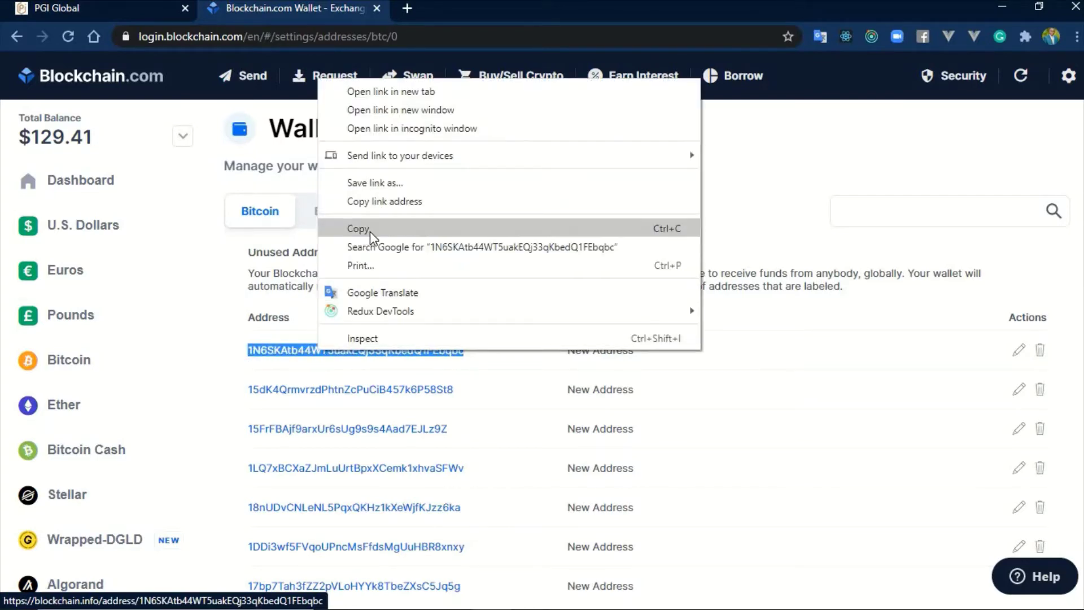
{"action": "left_click", "coordinate": [370, 228]}
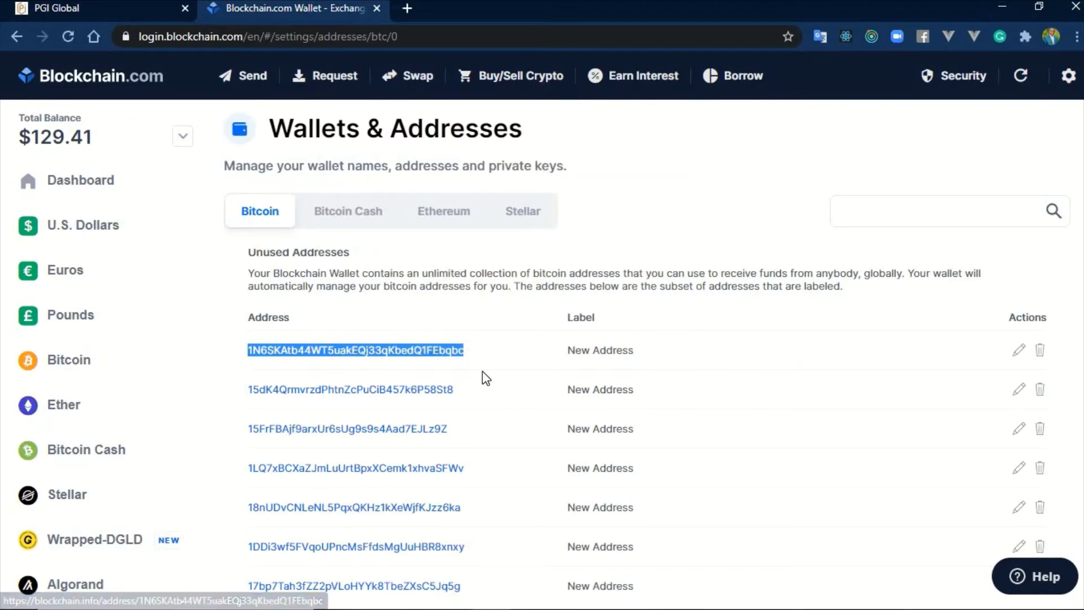
{"action": "right_click", "coordinate": [392, 351]}
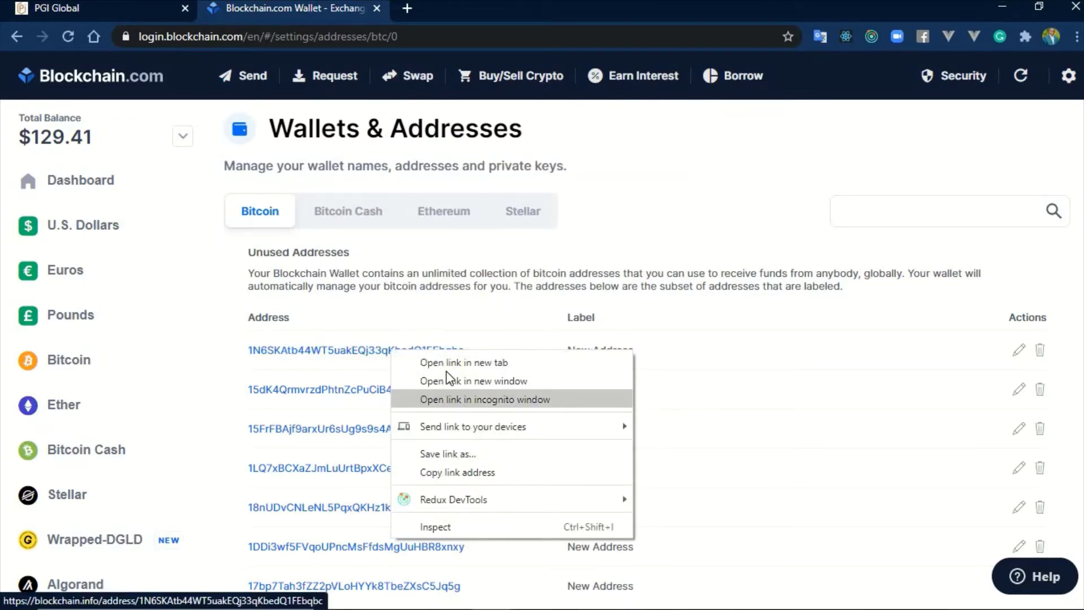
{"action": "left_click", "coordinate": [319, 350]}
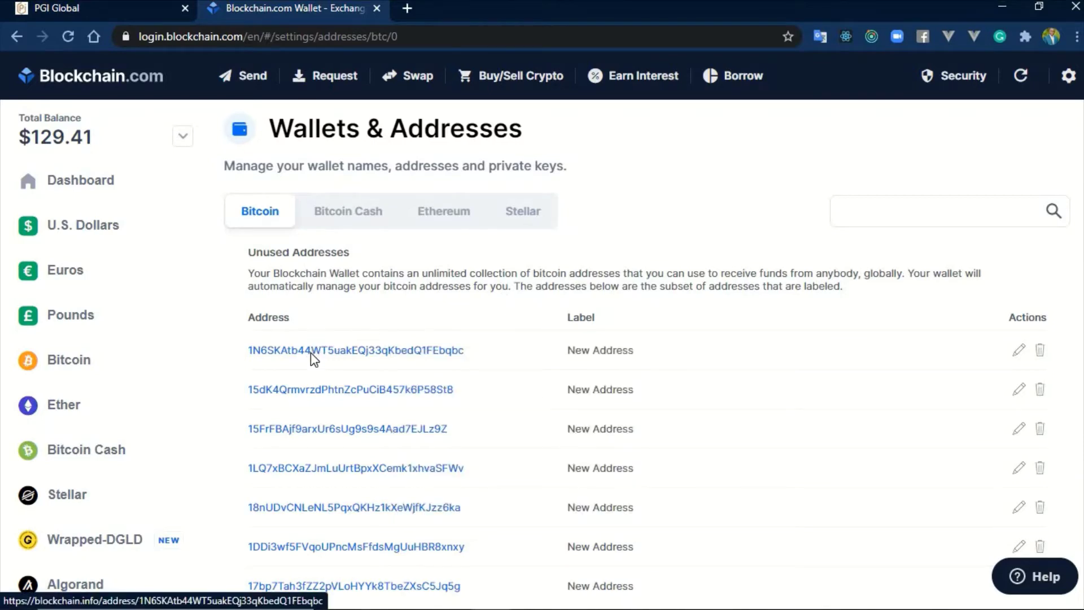
{"action": "right_click", "coordinate": [311, 351]}
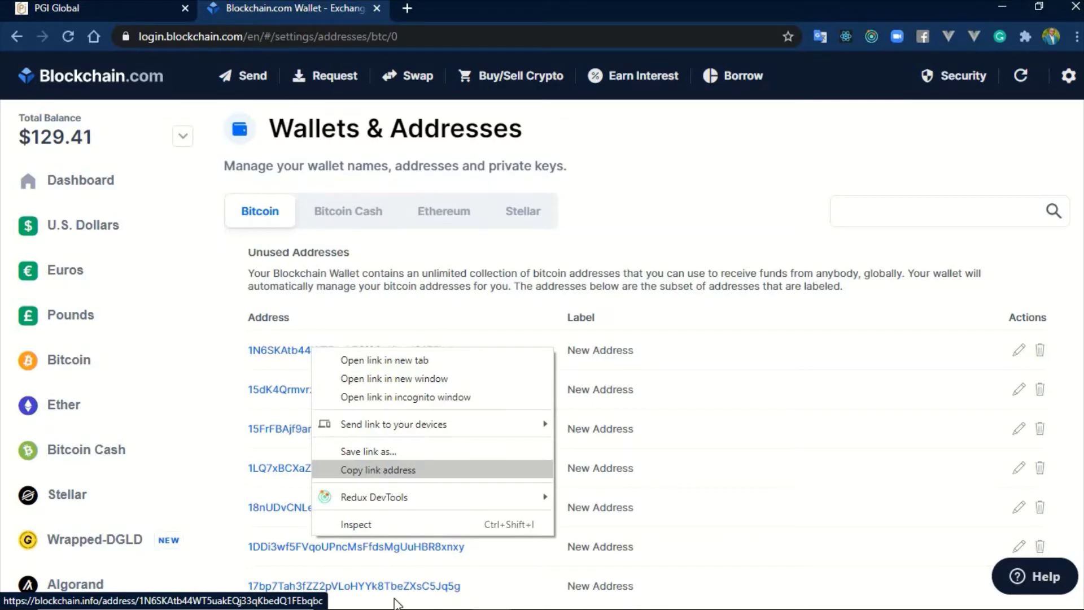
{"action": "left_click", "coordinate": [450, 599]}
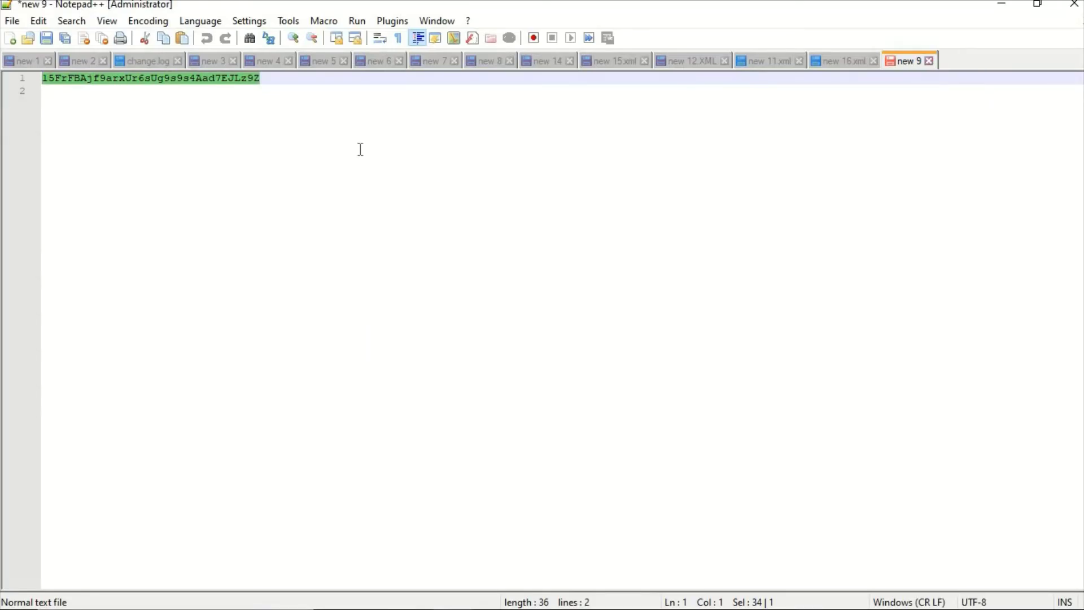
Step: Delete the old line-1 address and paste the copied address on line 2, adding blank lines
{"action": "key", "text": "Delete"}
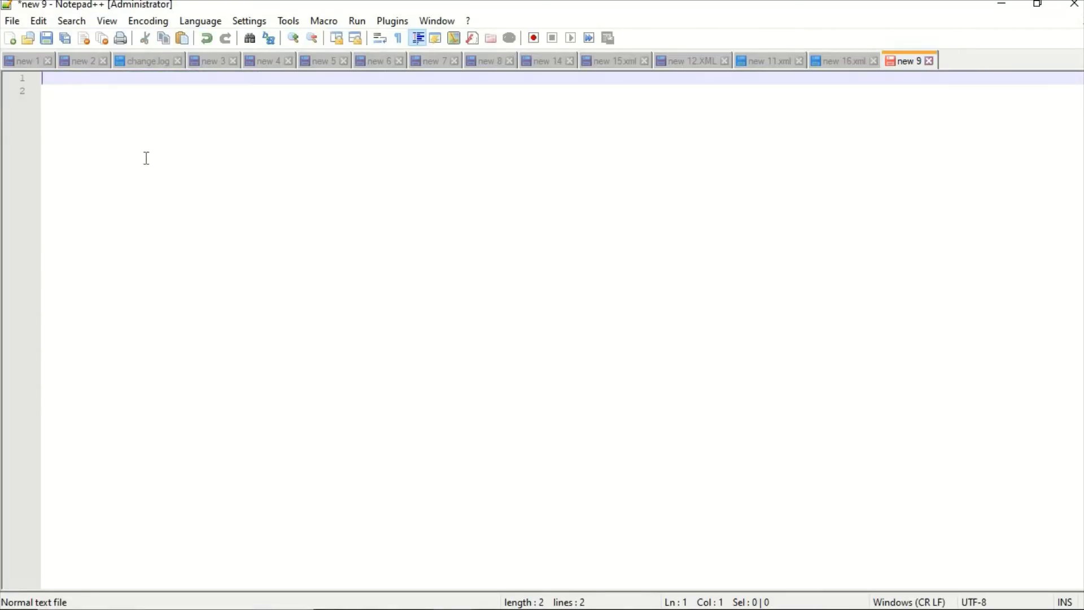
{"action": "right_click", "coordinate": [146, 123]}
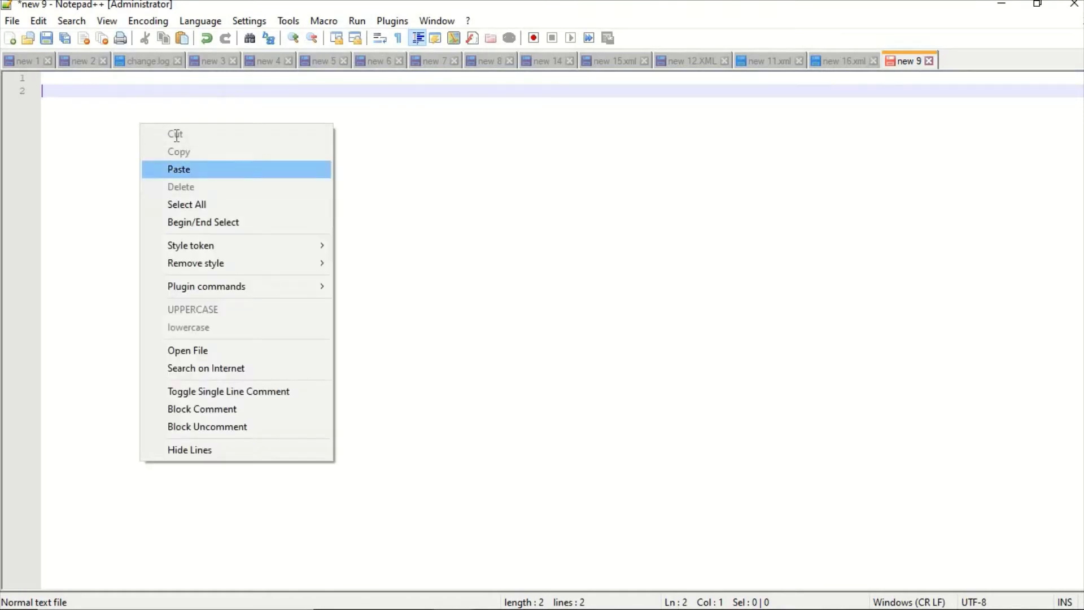
{"action": "left_click", "coordinate": [175, 170]}
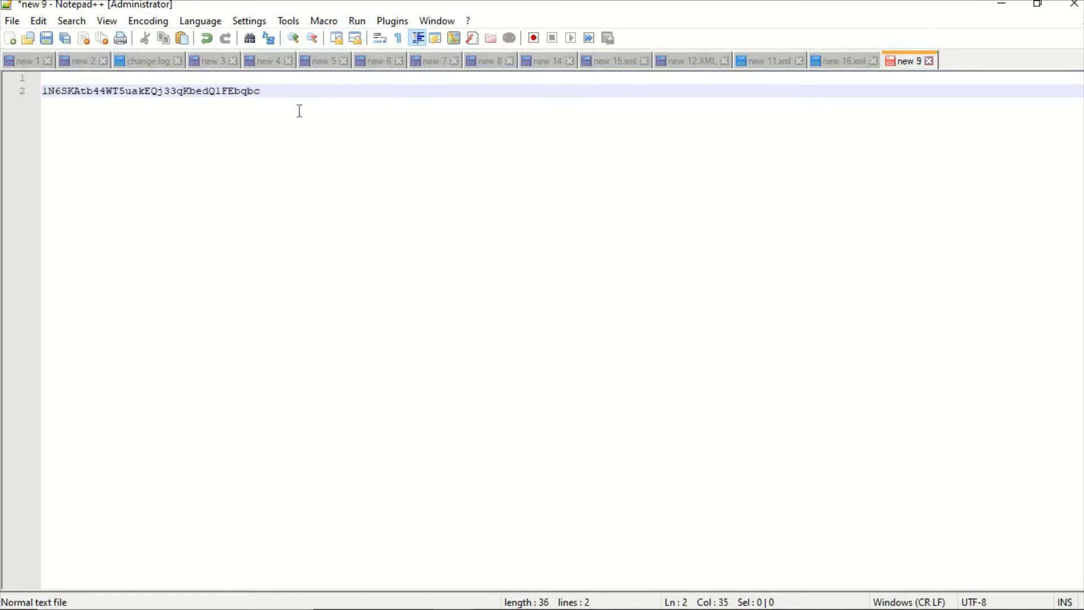
{"action": "key", "text": "Return"}
{"action": "key", "text": "Return"}
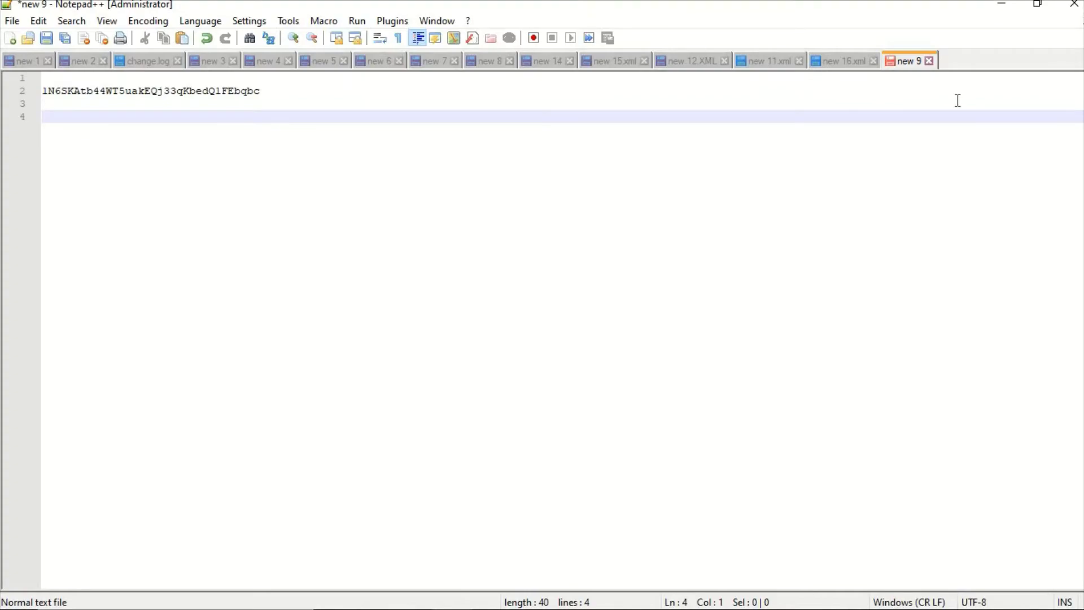
Step: Copy the first address's link URL from the wallet page and return to Notepad++
{"action": "key", "text": "alt+Tab"}
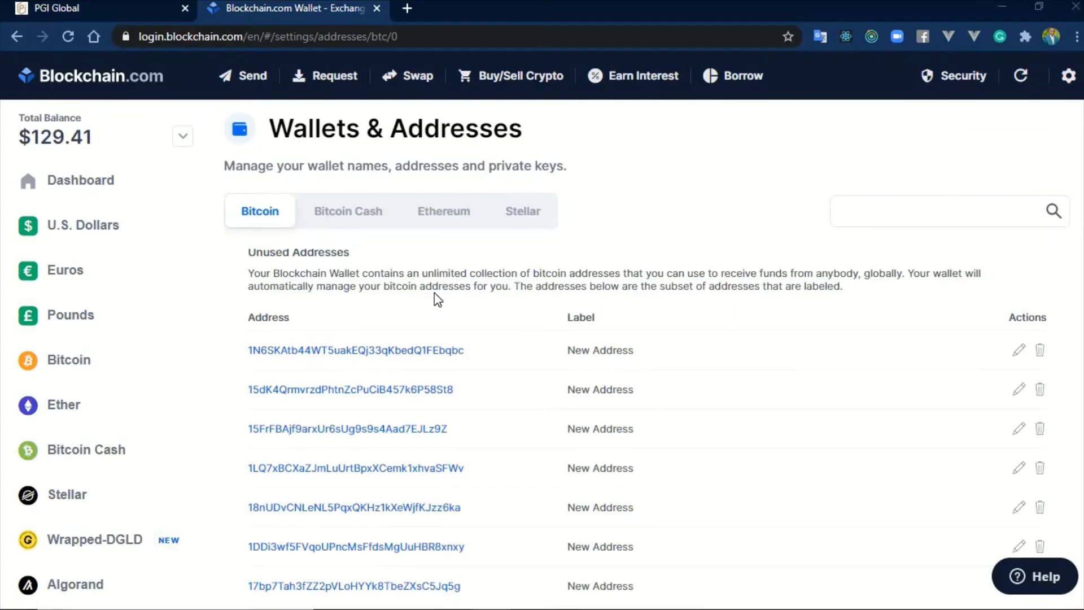
{"action": "right_click", "coordinate": [354, 354]}
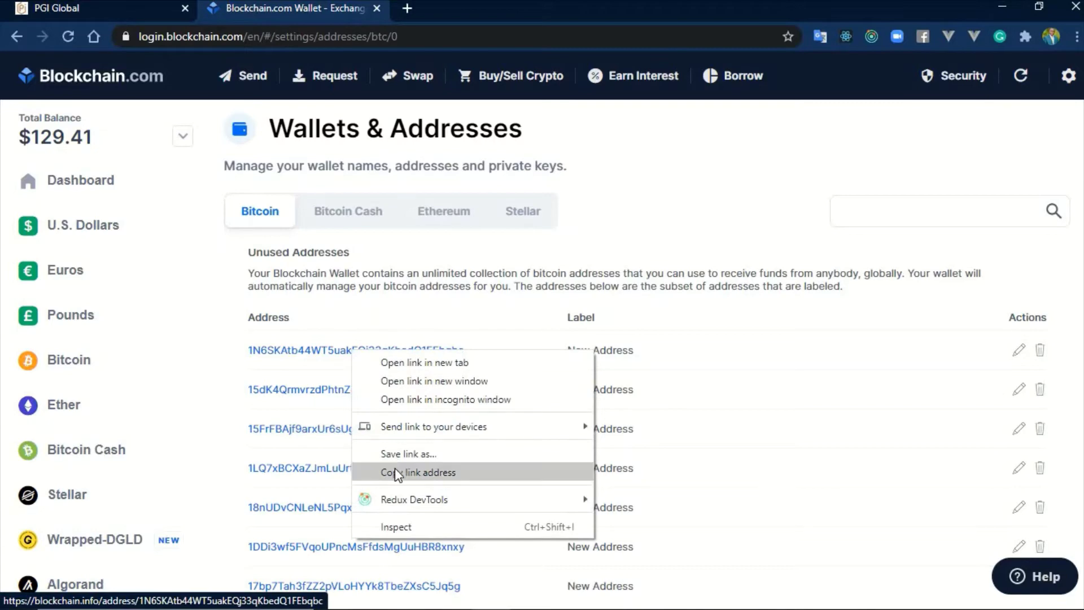
{"action": "left_click", "coordinate": [419, 474]}
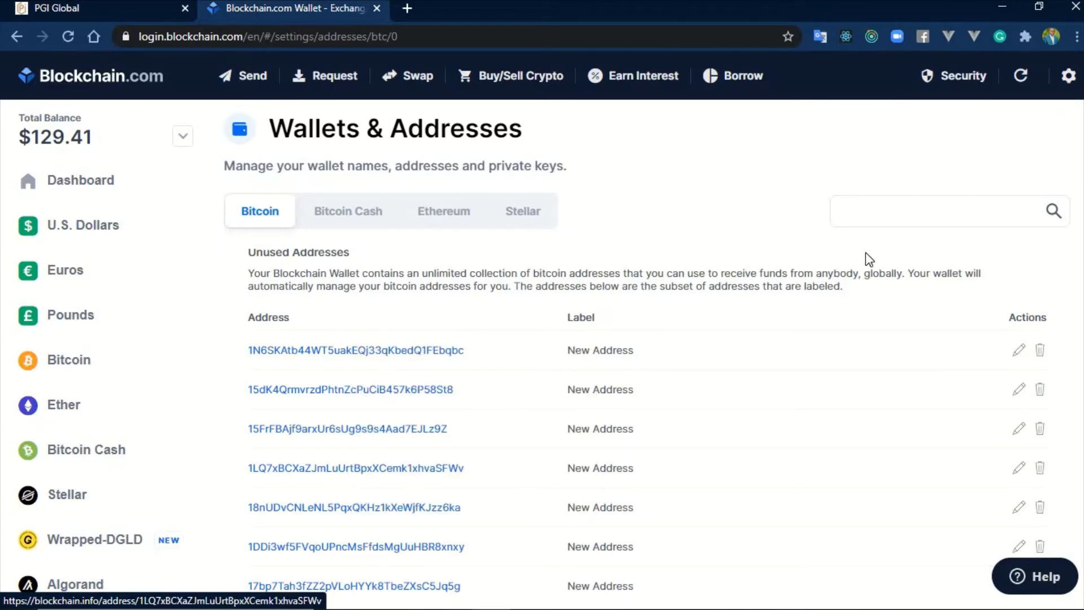
{"action": "key", "text": "alt+Tab"}
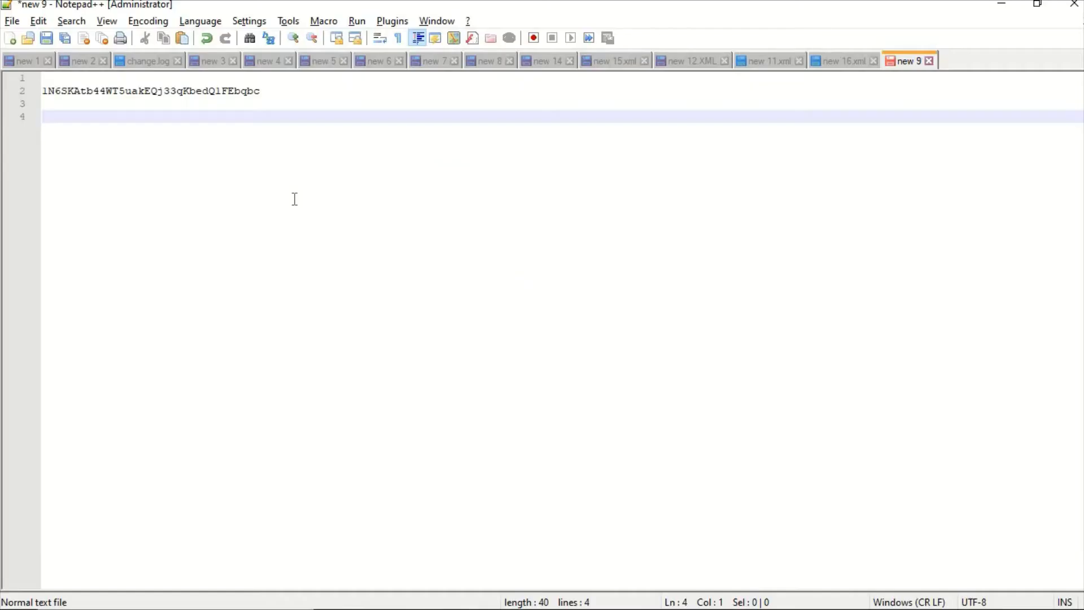
Step: Paste the address's blockchain.info link URL on line 4 and highlight its address part
{"action": "right_click", "coordinate": [87, 130]}
{"action": "left_click", "coordinate": [181, 169]}
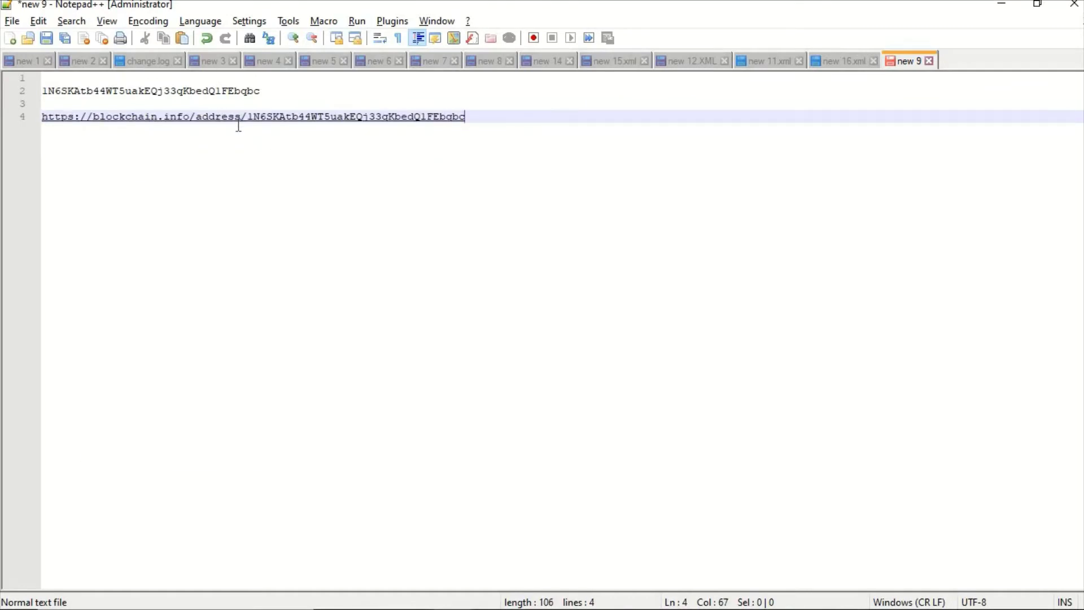
{"action": "left_click_drag", "start_coordinate": [255, 90], "coordinate": [49, 91]}
{"action": "left_click_drag", "start_coordinate": [466, 116], "coordinate": [62, 119]}
{"action": "key", "text": "End"}
{"action": "left_click_drag", "start_coordinate": [249, 119], "coordinate": [524, 117]}
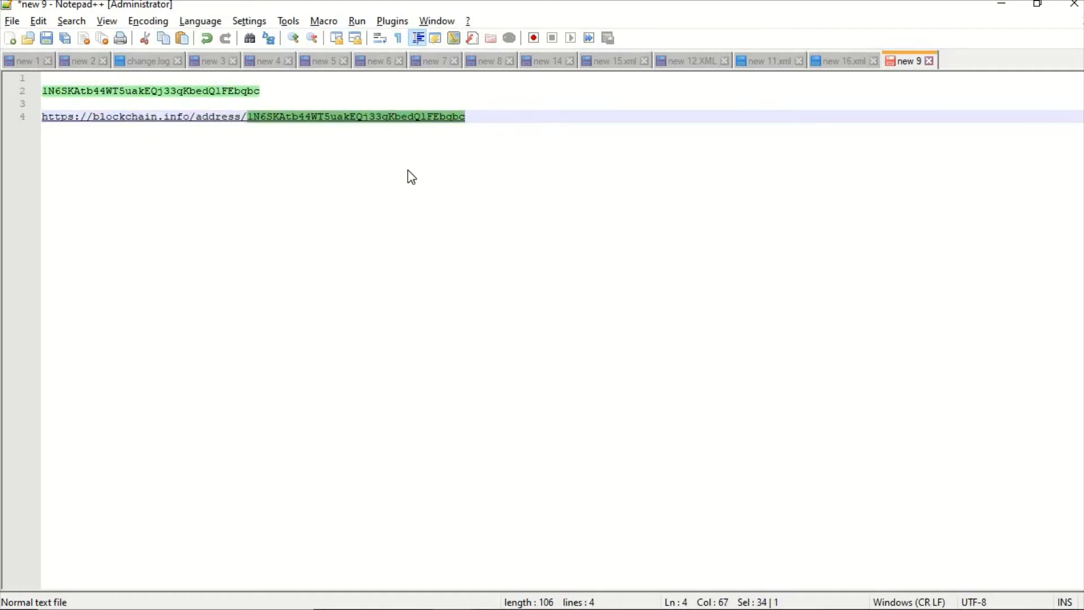
{"action": "key", "text": "End"}
Step: Confirm the line-2 address matches line 4, then select the first address in the wallet
{"action": "left_click_drag", "start_coordinate": [260, 91], "coordinate": [42, 91]}
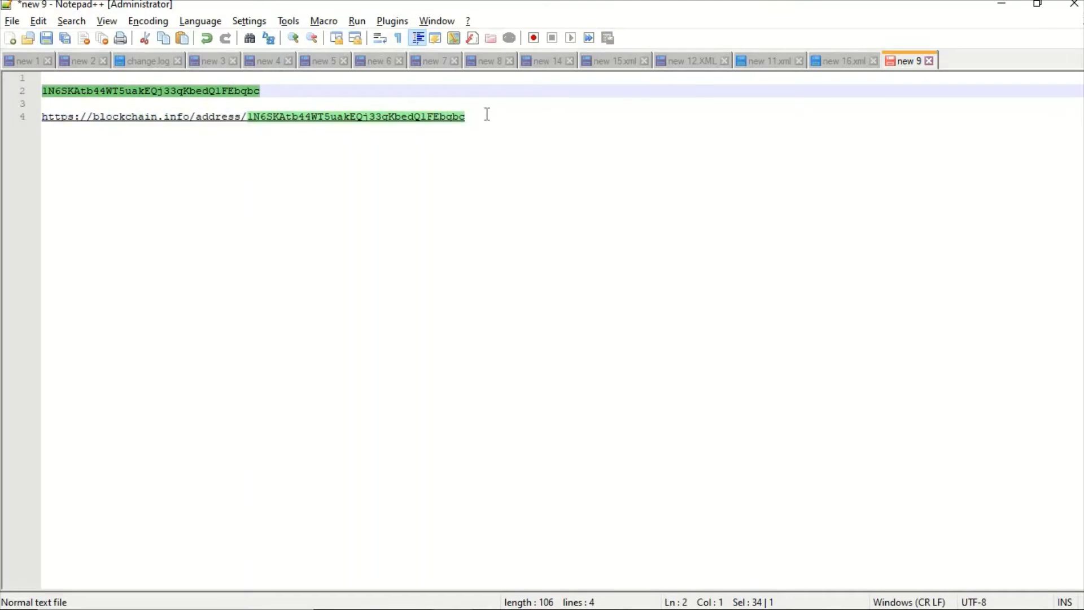
{"action": "left_click", "coordinate": [28, 123]}
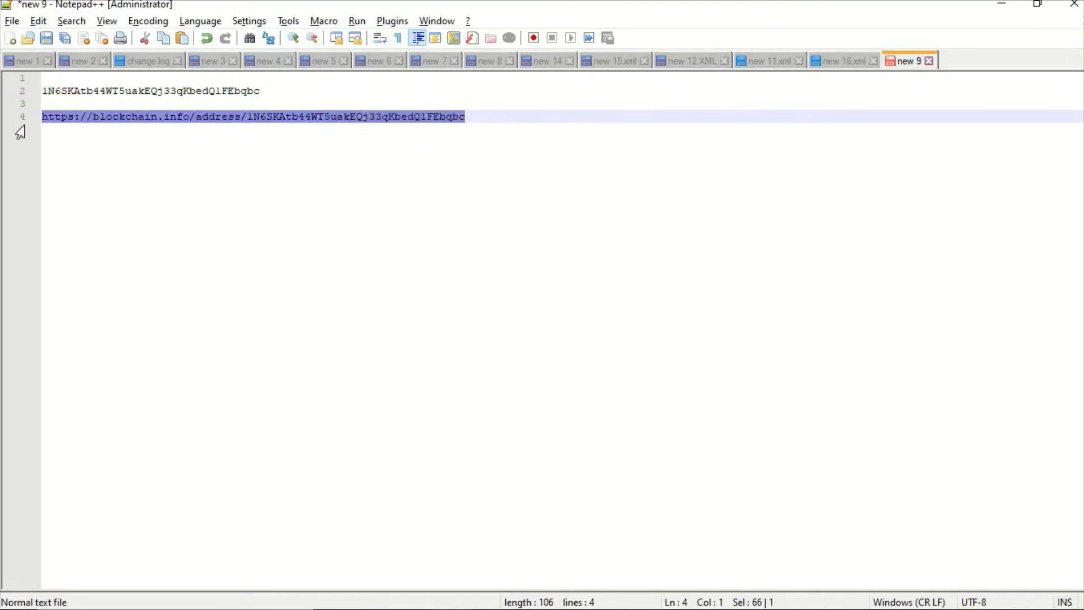
{"action": "key", "text": "End"}
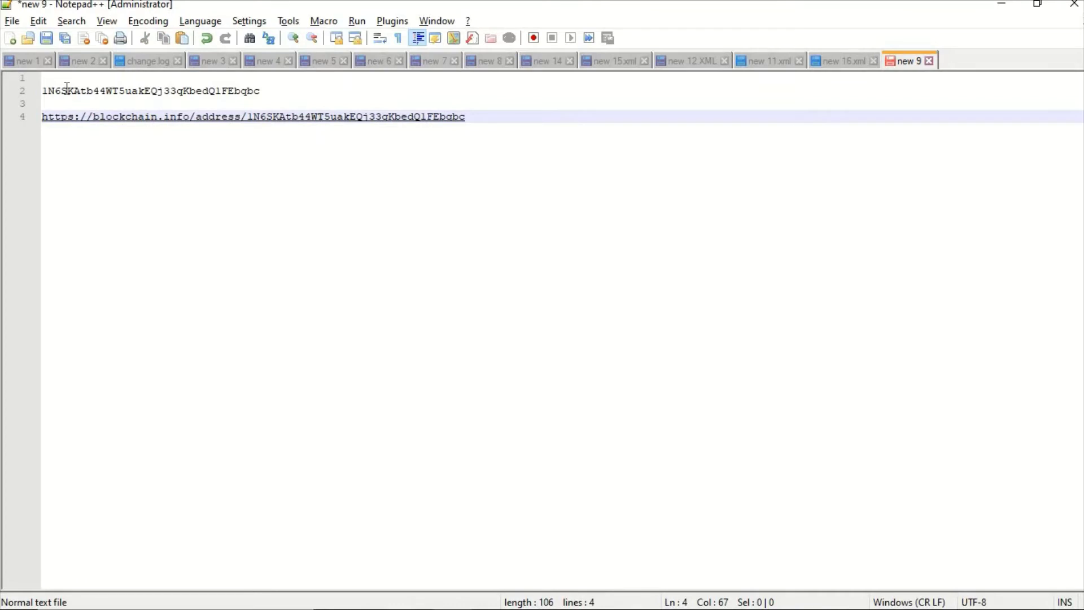
{"action": "double_click", "coordinate": [66, 88]}
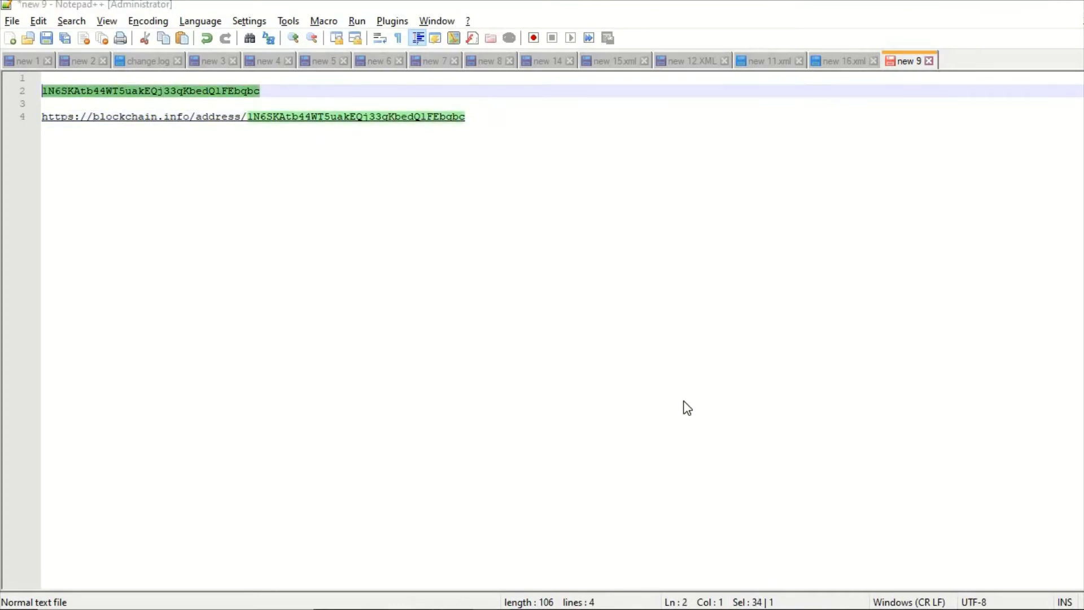
{"action": "key", "text": "alt+Tab"}
{"action": "left_click_drag", "start_coordinate": [464, 350], "coordinate": [247, 350]}
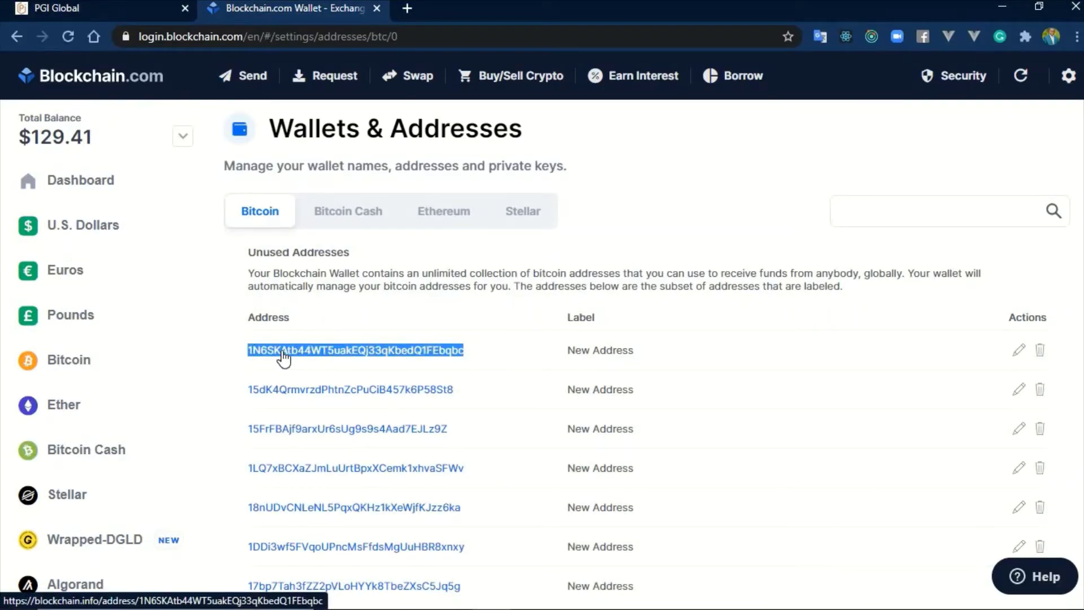
Step: Copy the first unused Bitcoin address link and switch to the PGI Global tab
{"action": "right_click", "coordinate": [314, 349]}
{"action": "left_click", "coordinate": [374, 228]}
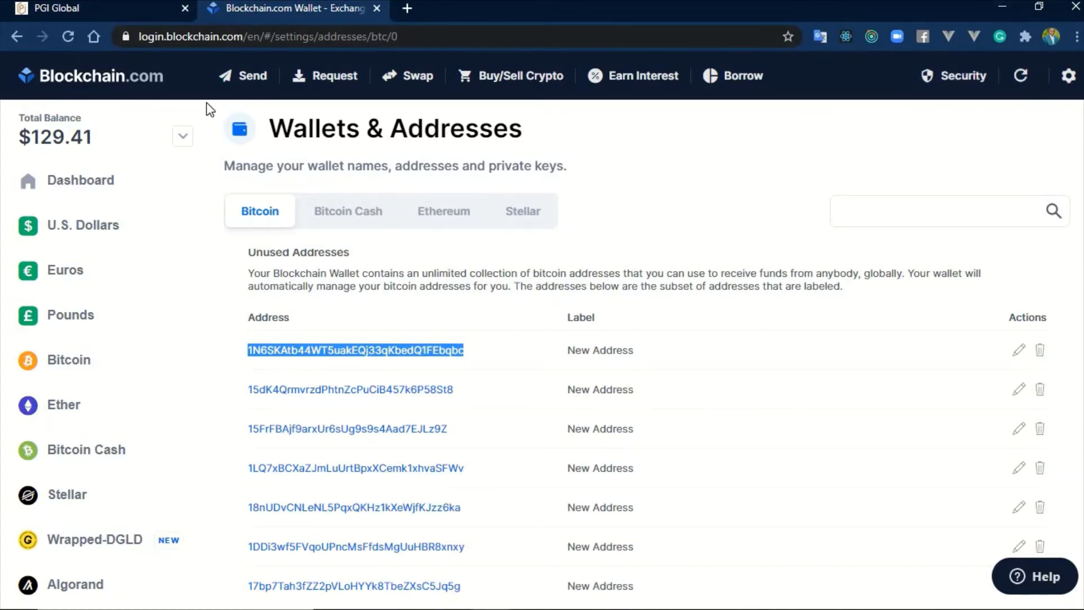
{"action": "left_click", "coordinate": [97, 9]}
Step: Sign in to PGI Global with the saved username and the account password
{"action": "left_click", "coordinate": [547, 311]}
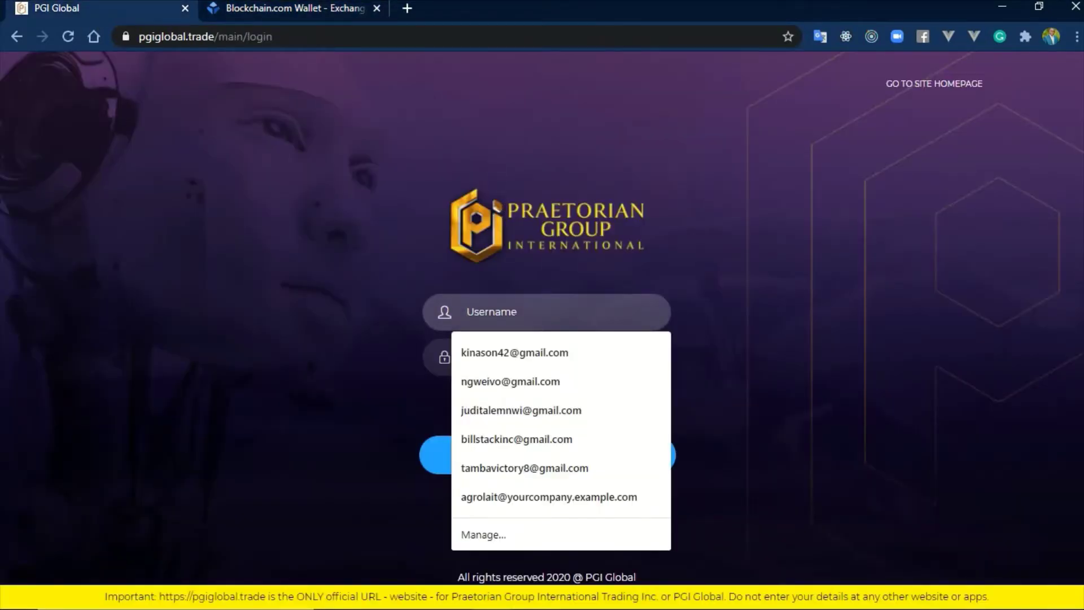
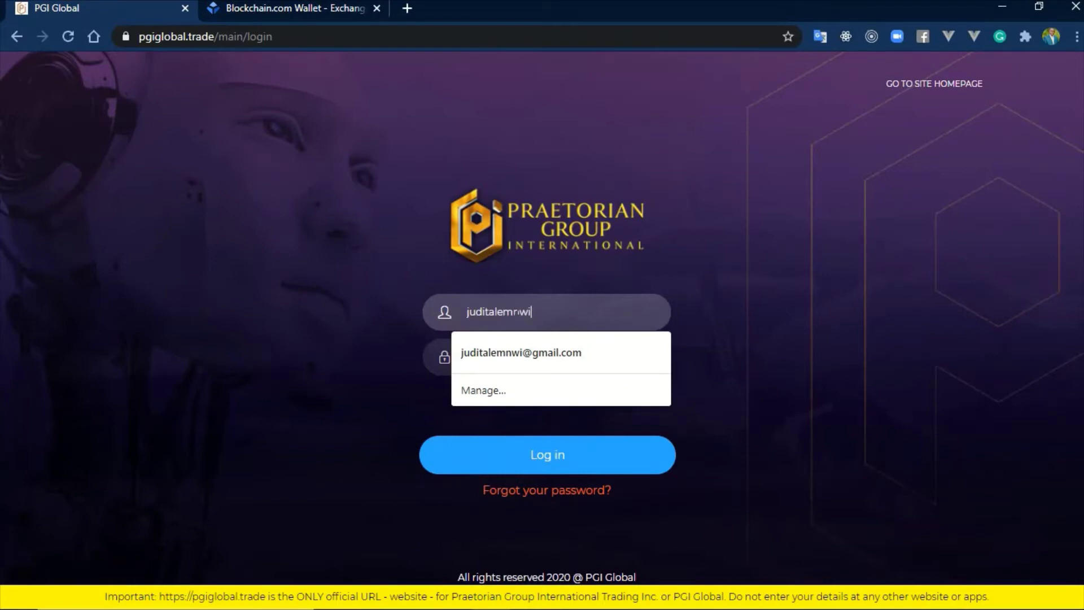
{"action": "key", "text": "Tab"}
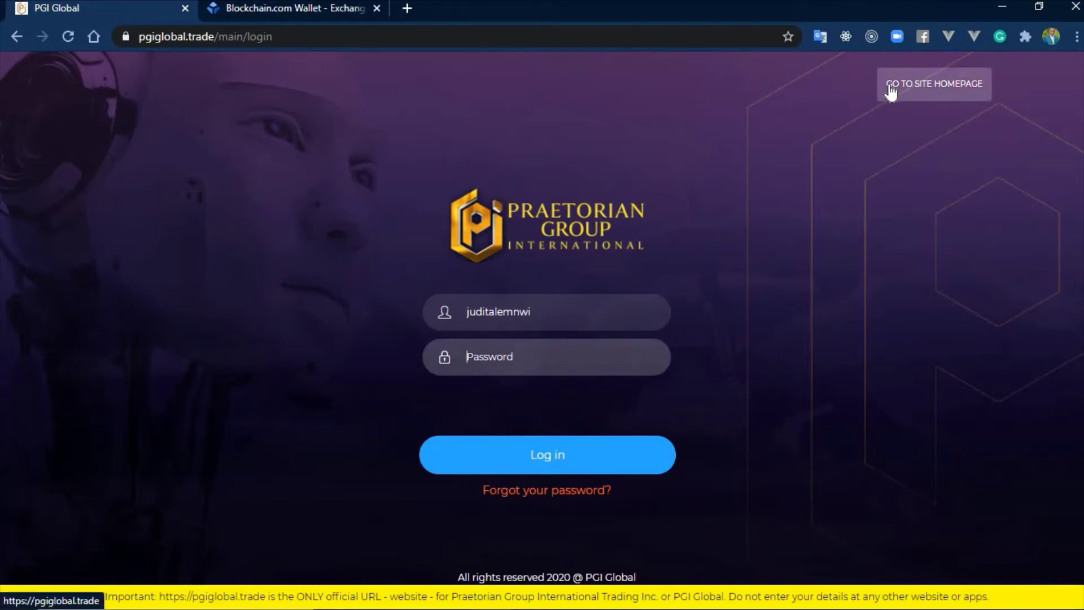
{"action": "key", "text": "Return"}
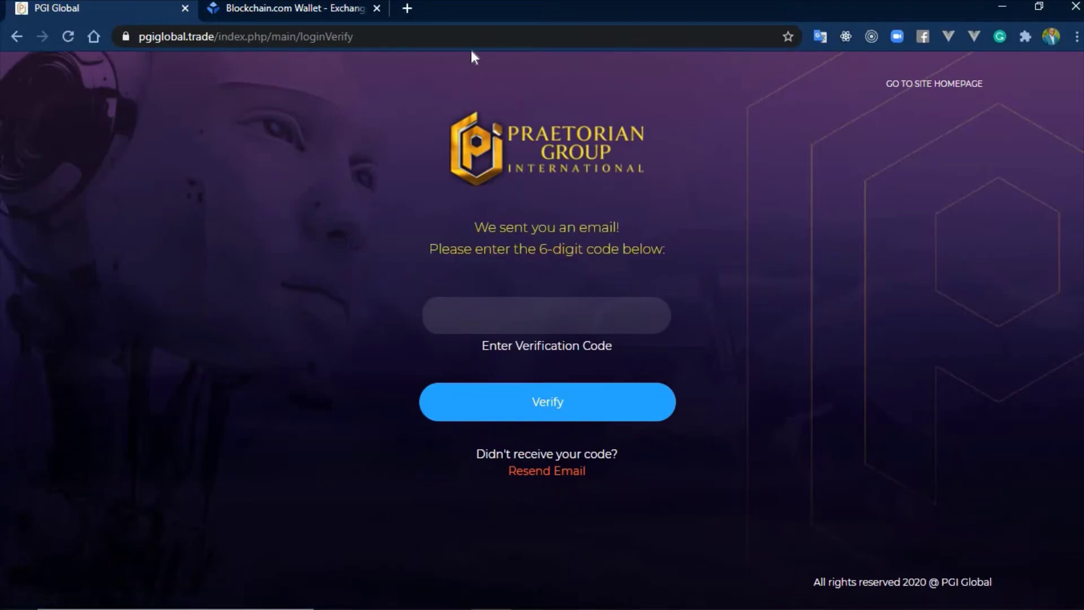
{"action": "left_click", "coordinate": [406, 8]}
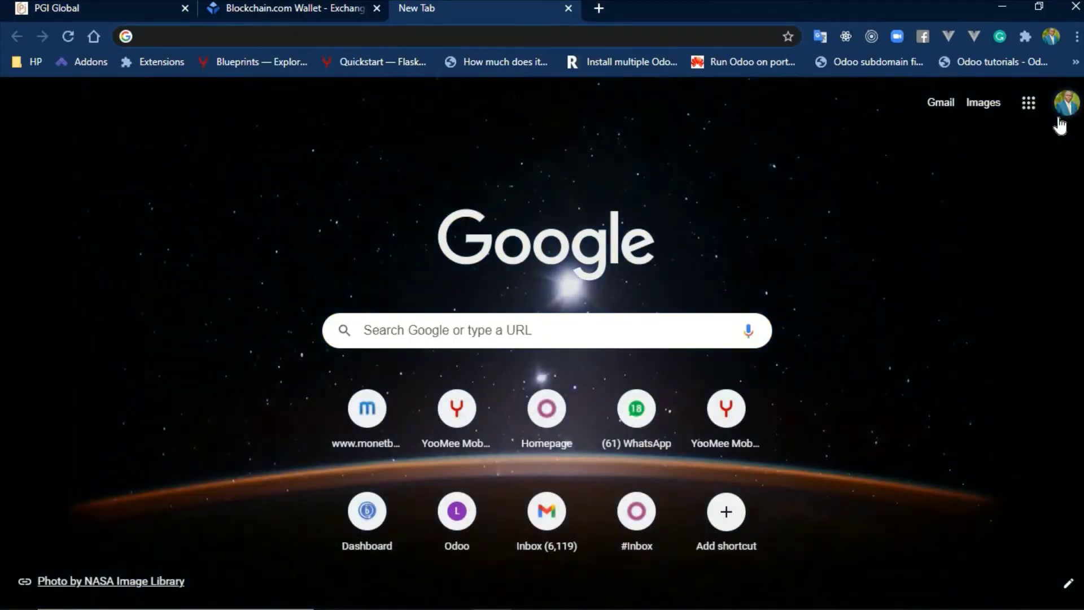
Step: Switch to the Google account that receives PGI emails and open its Gmail Promotions tab
{"action": "left_click", "coordinate": [1066, 102]}
{"action": "left_click", "coordinate": [955, 434]}
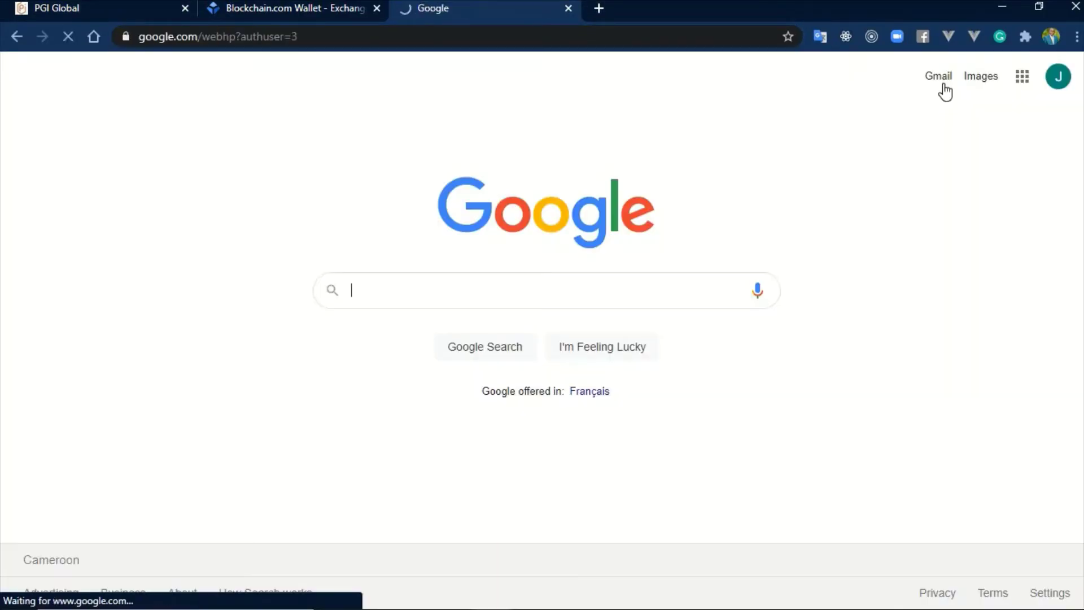
{"action": "left_click", "coordinate": [942, 85]}
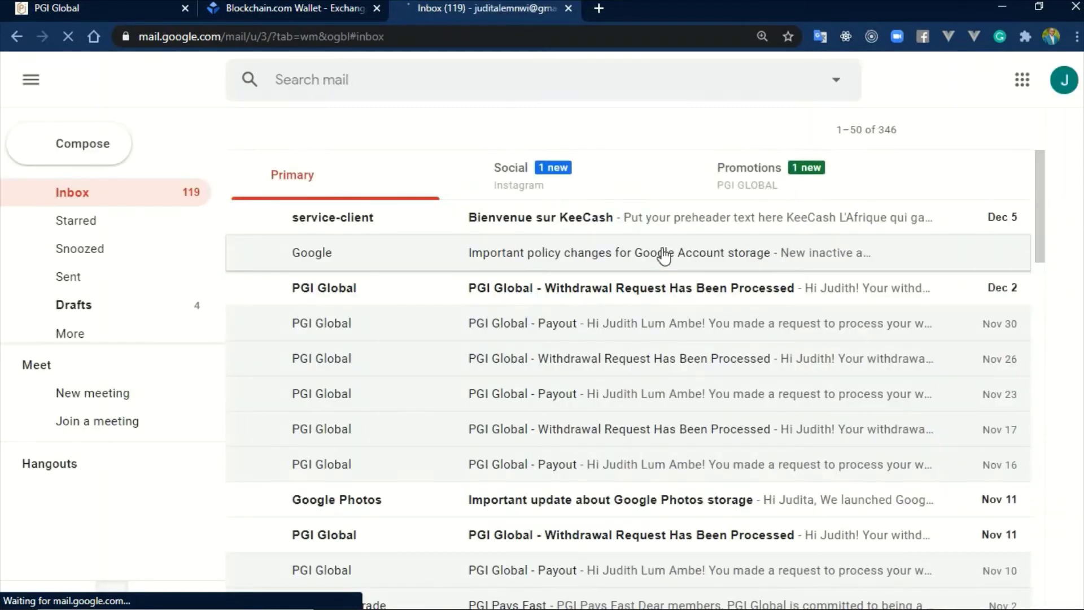
{"action": "left_click", "coordinate": [736, 179]}
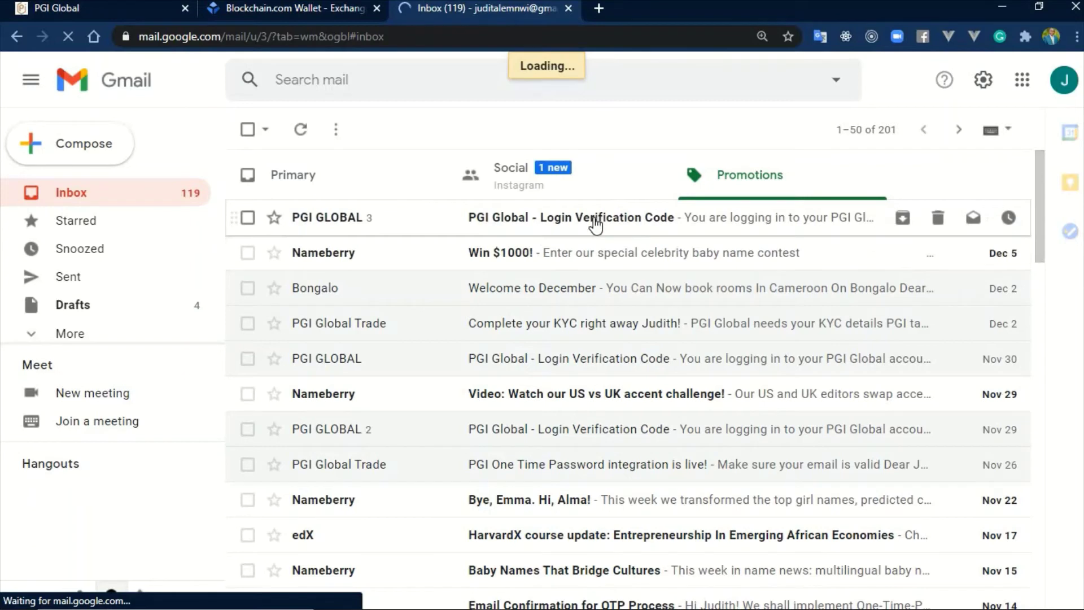
Step: Copy the code from the newest PGI Global verification email and return to PGI Global
{"action": "left_click", "coordinate": [639, 226]}
{"action": "scroll", "coordinate": [872, 466], "scroll_direction": "down", "scroll_amount": 2}
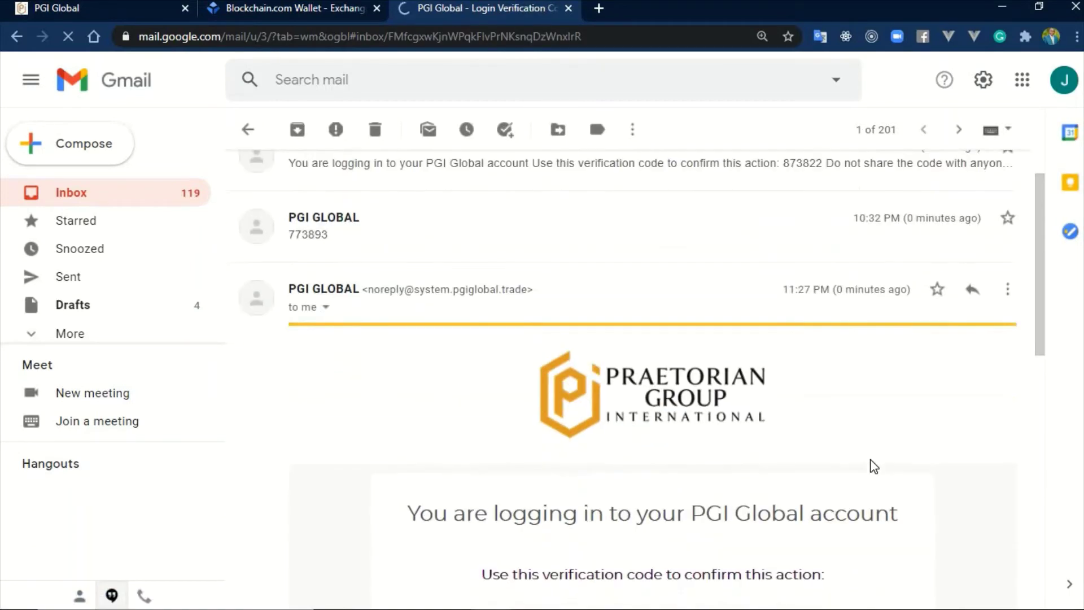
{"action": "scroll", "coordinate": [874, 466], "scroll_direction": "up", "scroll_amount": 1}
{"action": "left_click_drag", "start_coordinate": [846, 368], "coordinate": [873, 368]}
{"action": "scroll", "coordinate": [734, 441], "scroll_direction": "down", "scroll_amount": 2}
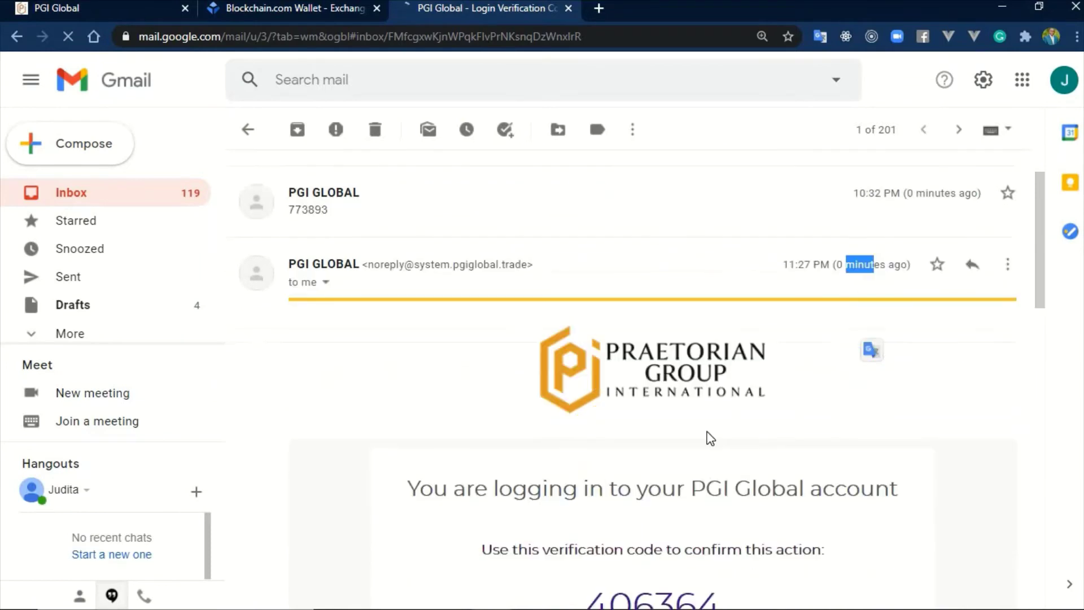
{"action": "scroll", "coordinate": [712, 446], "scroll_direction": "down", "scroll_amount": 2}
{"action": "scroll", "coordinate": [735, 464], "scroll_direction": "up", "scroll_amount": 4}
{"action": "scroll", "coordinate": [600, 213], "scroll_direction": "down", "scroll_amount": 8}
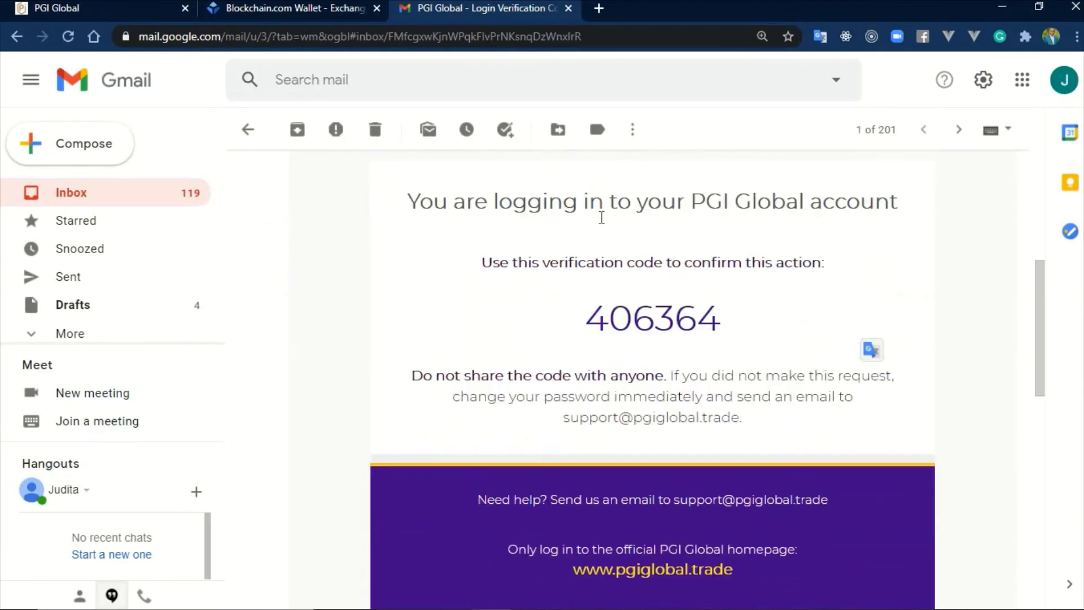
{"action": "double_click", "coordinate": [647, 239]}
{"action": "right_click", "coordinate": [647, 240]}
{"action": "left_click", "coordinate": [706, 249]}
{"action": "left_click", "coordinate": [97, 14]}
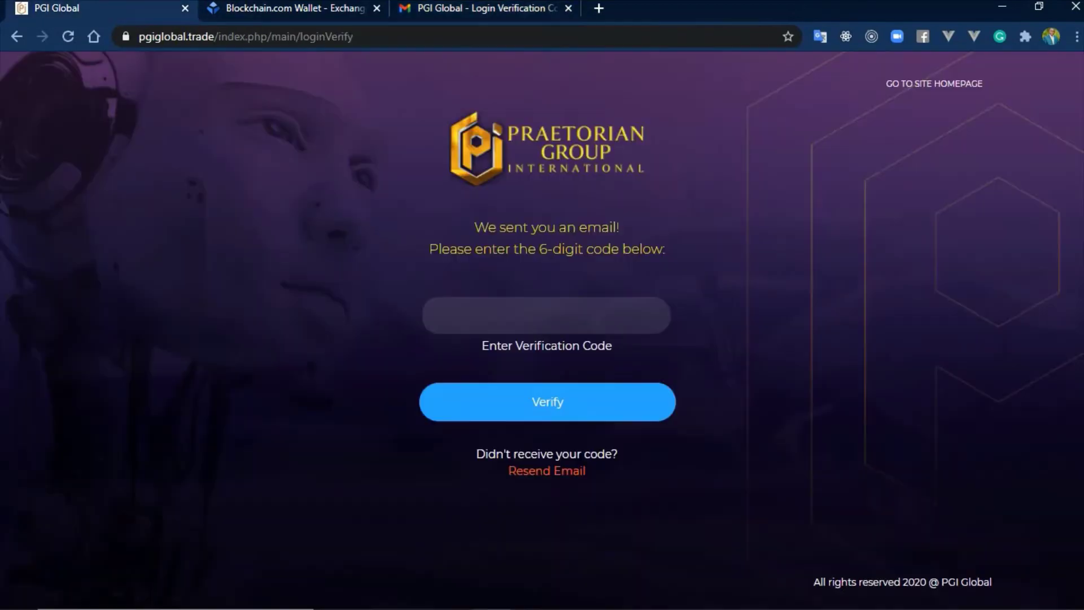
Step: Paste the emailed verification code into PGI Global and verify it
{"action": "left_click", "coordinate": [502, 314]}
{"action": "right_click", "coordinate": [502, 314]}
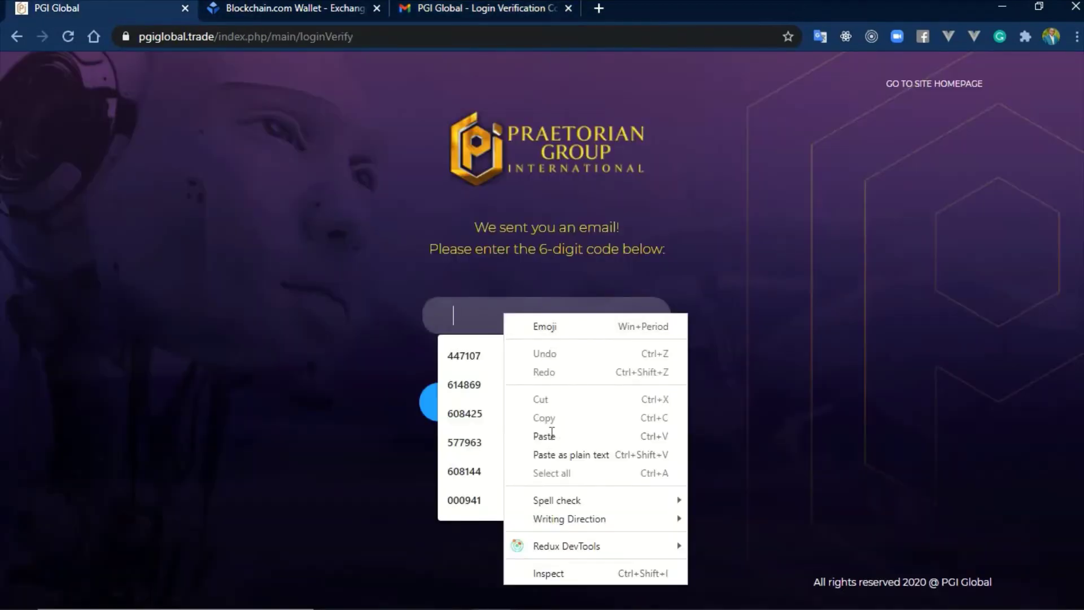
{"action": "left_click", "coordinate": [549, 433]}
{"action": "left_click", "coordinate": [538, 401]}
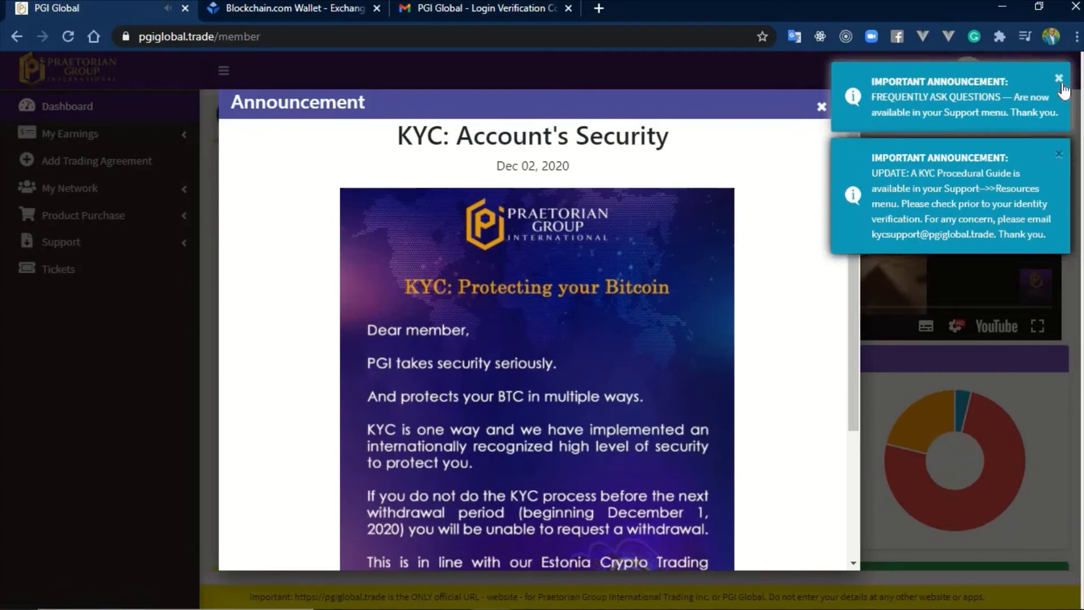
Step: Dismiss the dashboard notifications and KYC announcement, and pause the intro video
{"action": "left_click", "coordinate": [1058, 78]}
{"action": "left_click", "coordinate": [822, 106]}
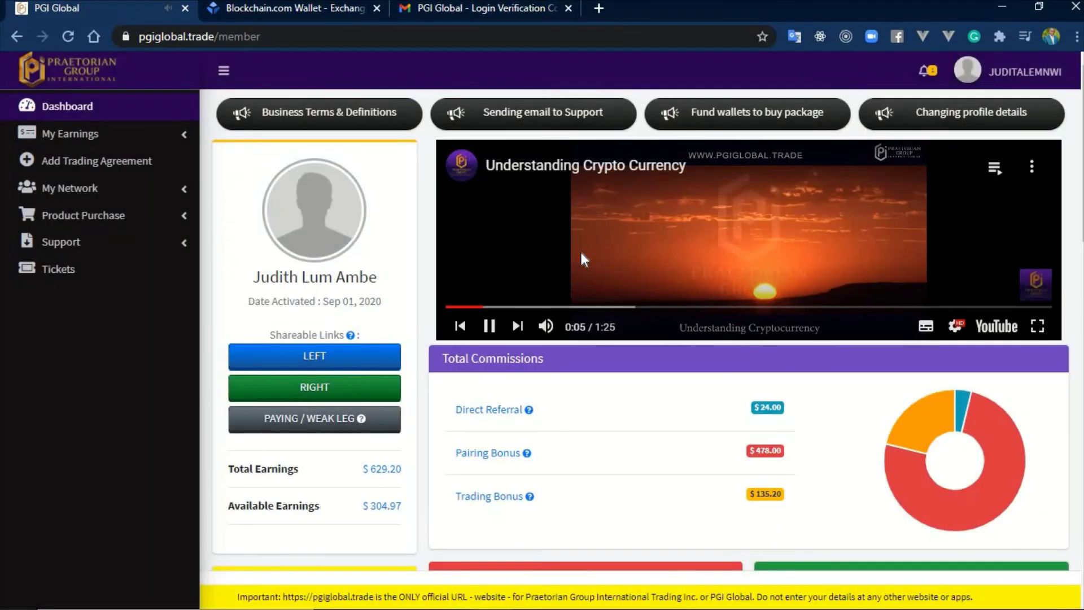
{"action": "left_click", "coordinate": [584, 259]}
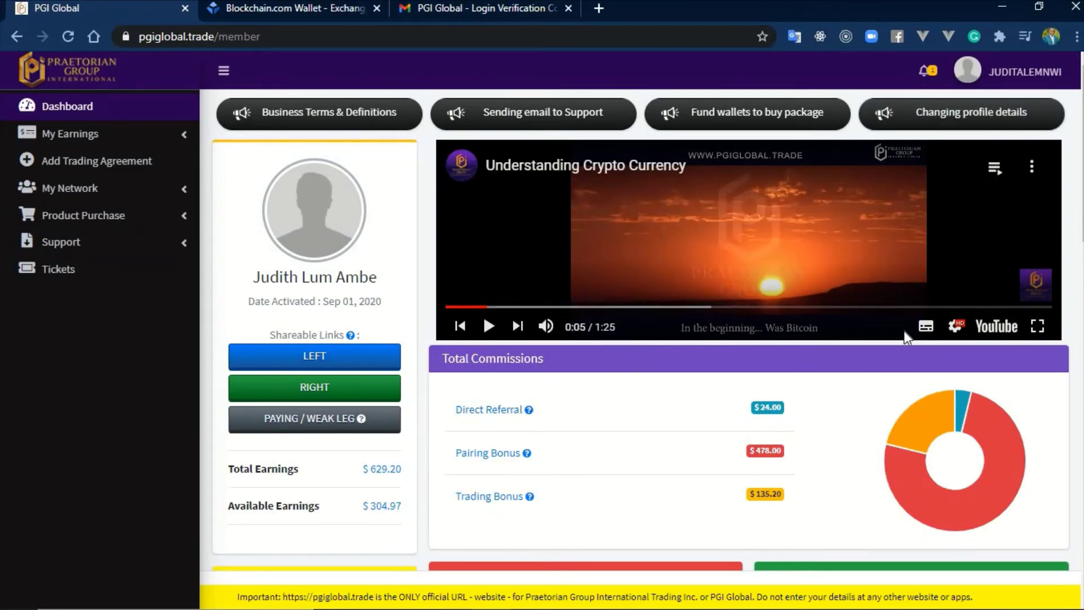
{"action": "left_click", "coordinate": [1022, 80]}
Step: Open Update My Account from the account menu and select the existing BTC Wallet Address
{"action": "left_click", "coordinate": [1026, 79]}
{"action": "left_click", "coordinate": [1027, 79]}
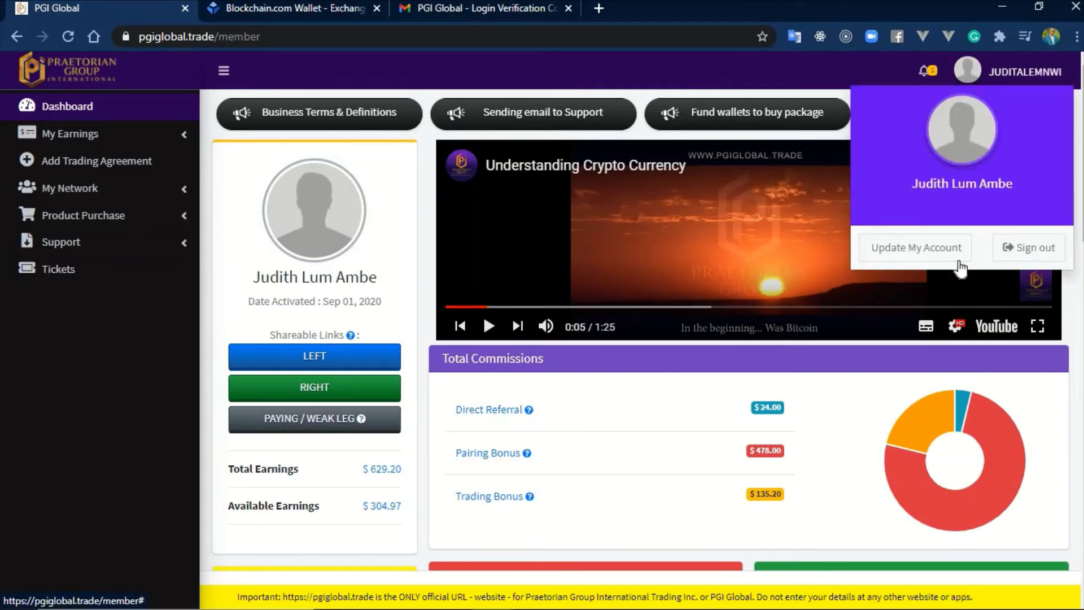
{"action": "left_click", "coordinate": [918, 248]}
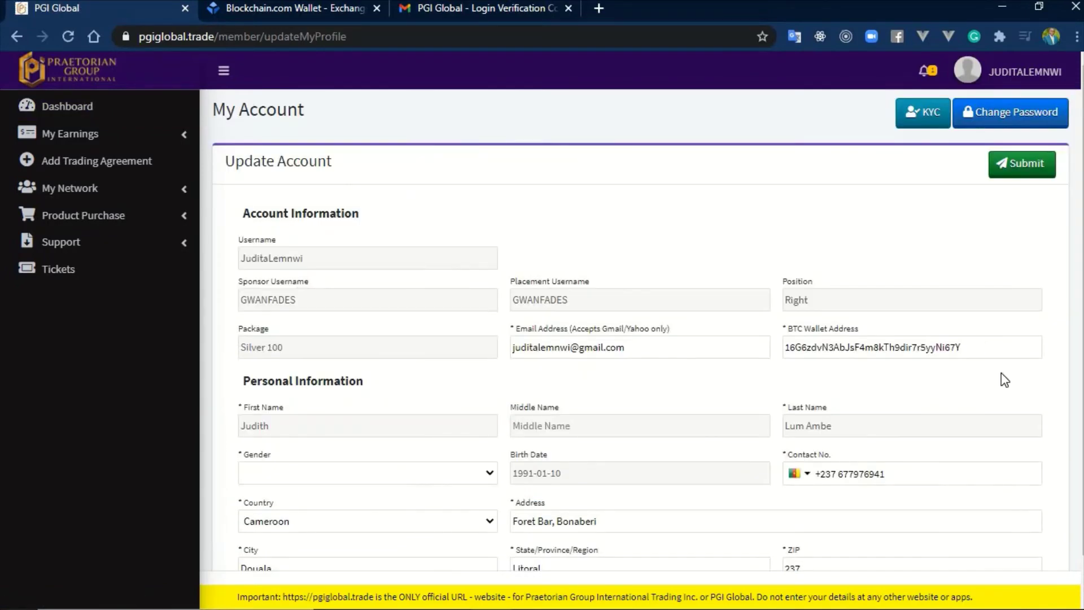
{"action": "scroll", "coordinate": [983, 332], "scroll_direction": "down", "scroll_amount": 1}
{"action": "left_click", "coordinate": [842, 301]}
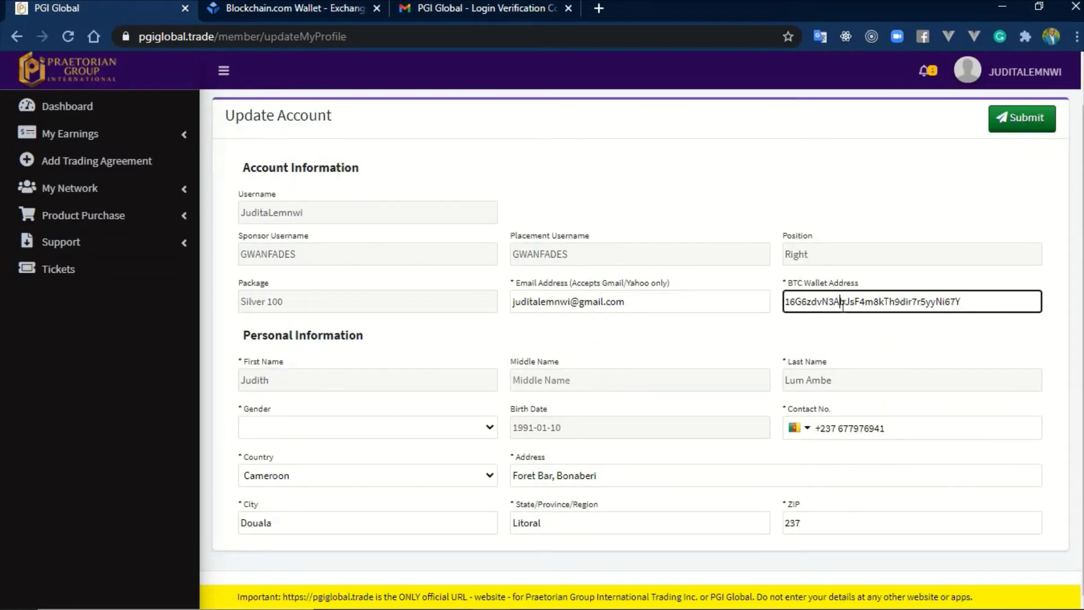
{"action": "key", "text": "ctrl+a"}
{"action": "key", "text": "ctrl+v"}
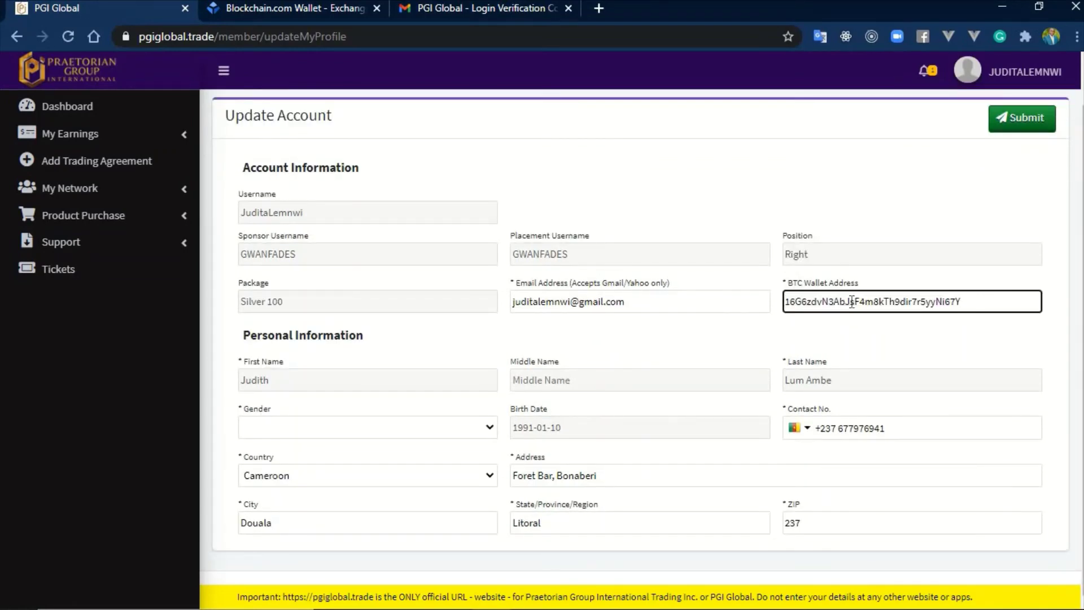
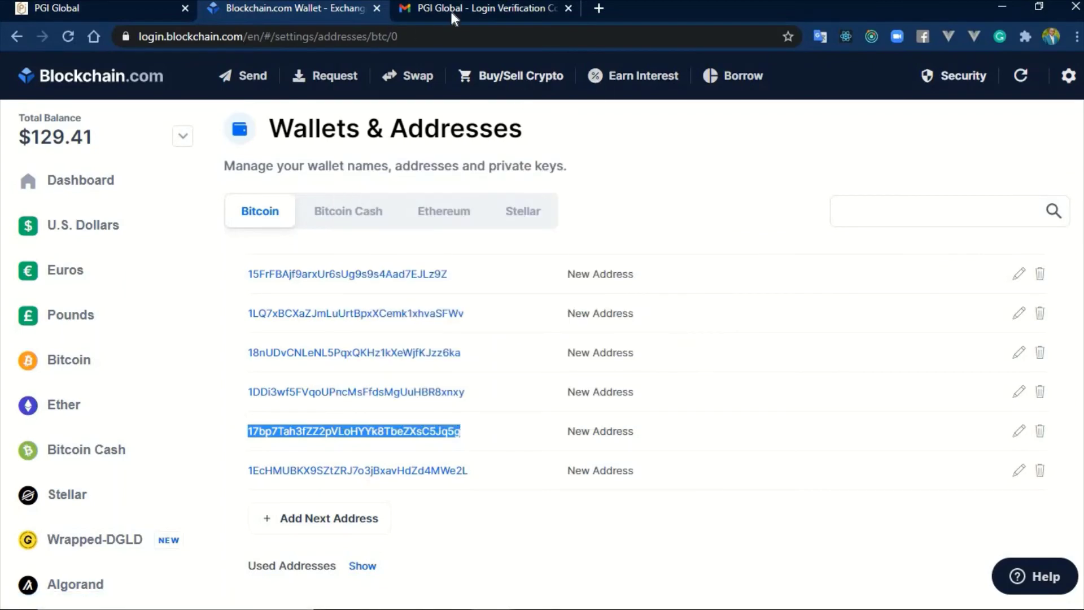
Step: Replace the old BTC wallet address with the copied Bitcoin address and submit the update
{"action": "left_click", "coordinate": [87, 8]}
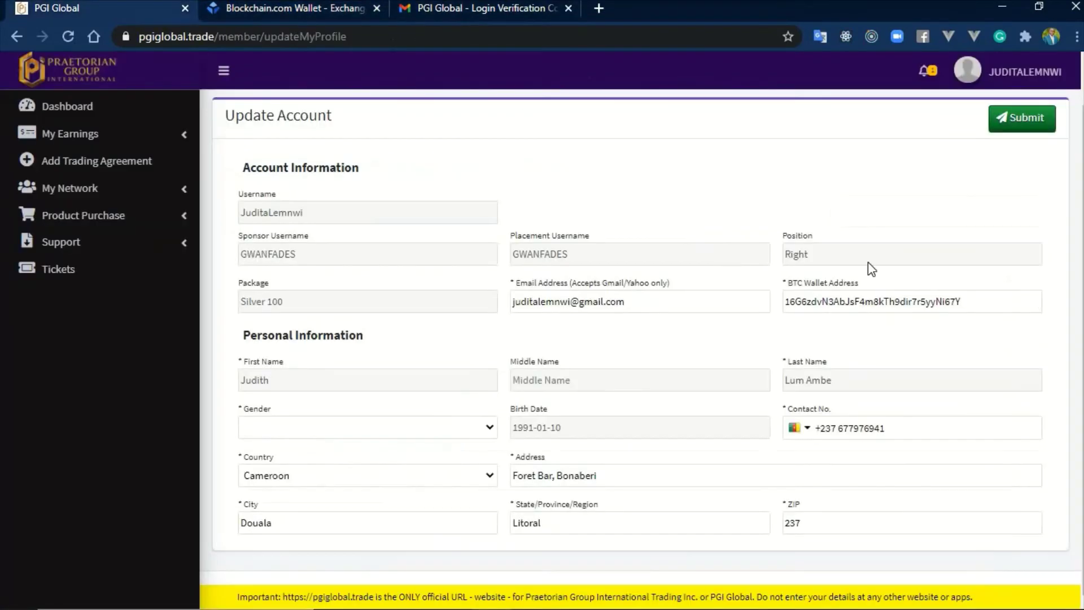
{"action": "double_click", "coordinate": [936, 308]}
{"action": "key", "text": "BackSpace"}
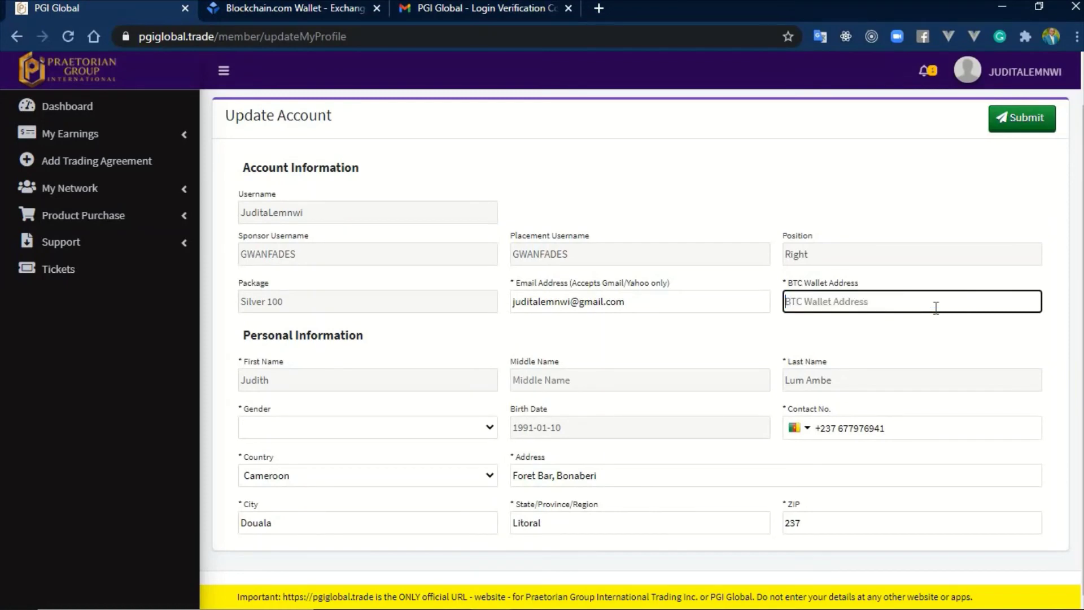
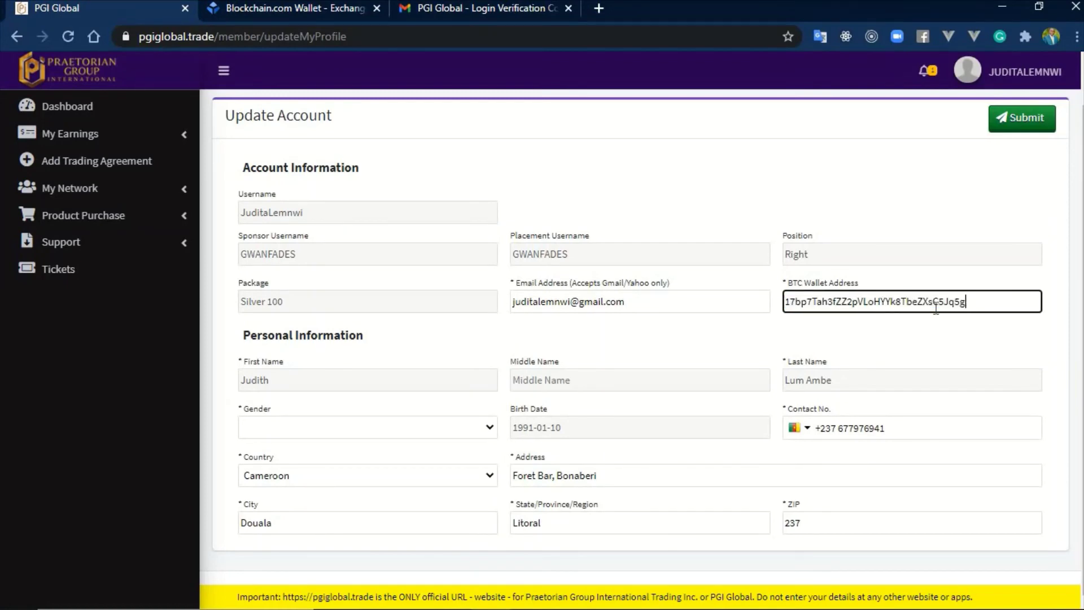
{"action": "left_click", "coordinate": [1021, 120]}
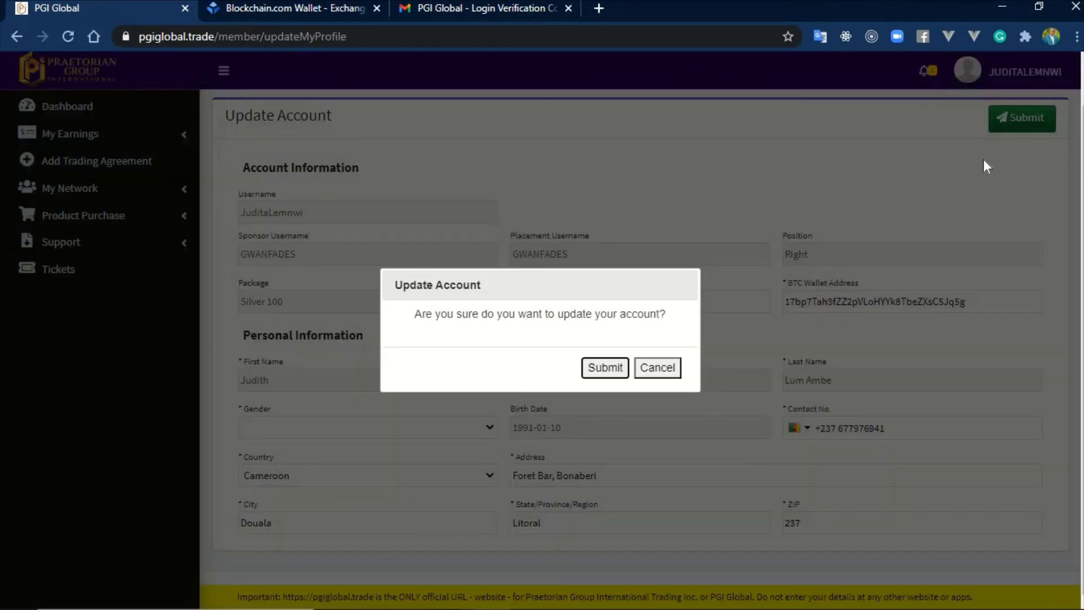
{"action": "left_click", "coordinate": [602, 367]}
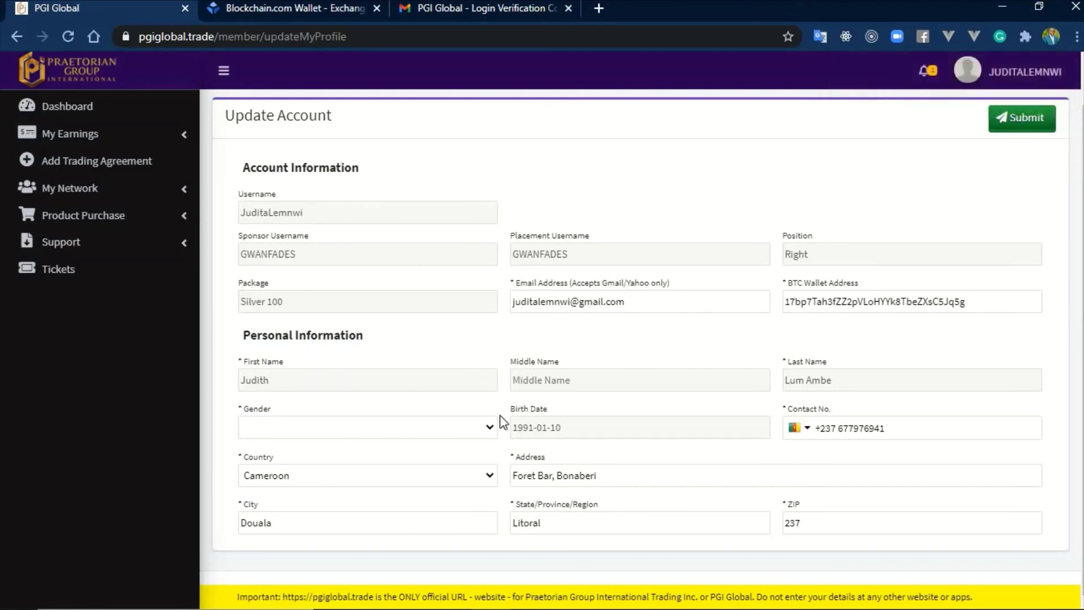
Step: Set Gender to Female and resubmit the account changes so an OTP is requested
{"action": "left_click", "coordinate": [418, 427]}
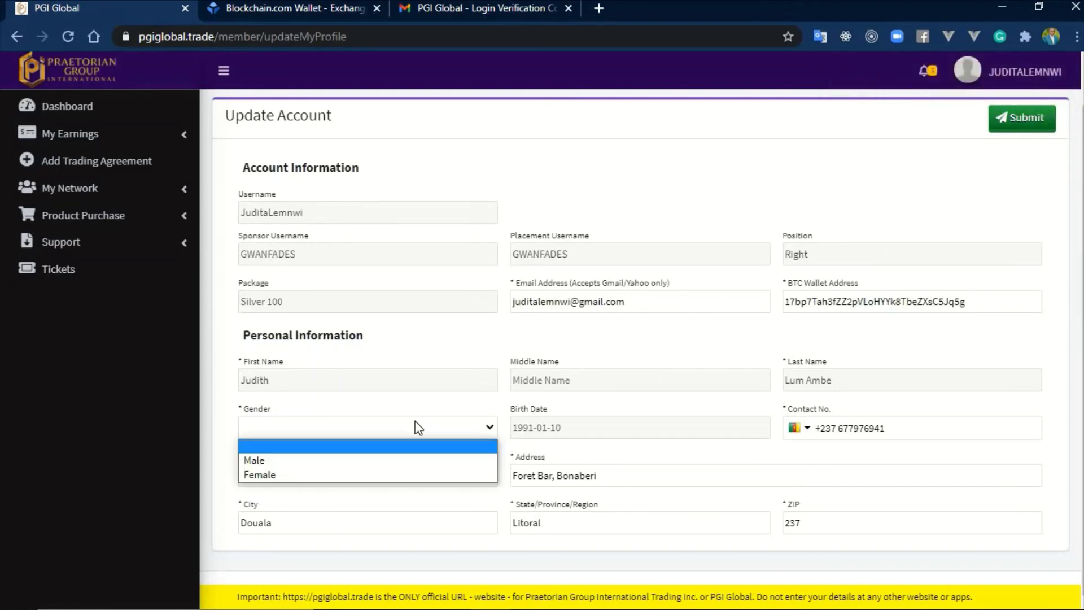
{"action": "left_click", "coordinate": [286, 474]}
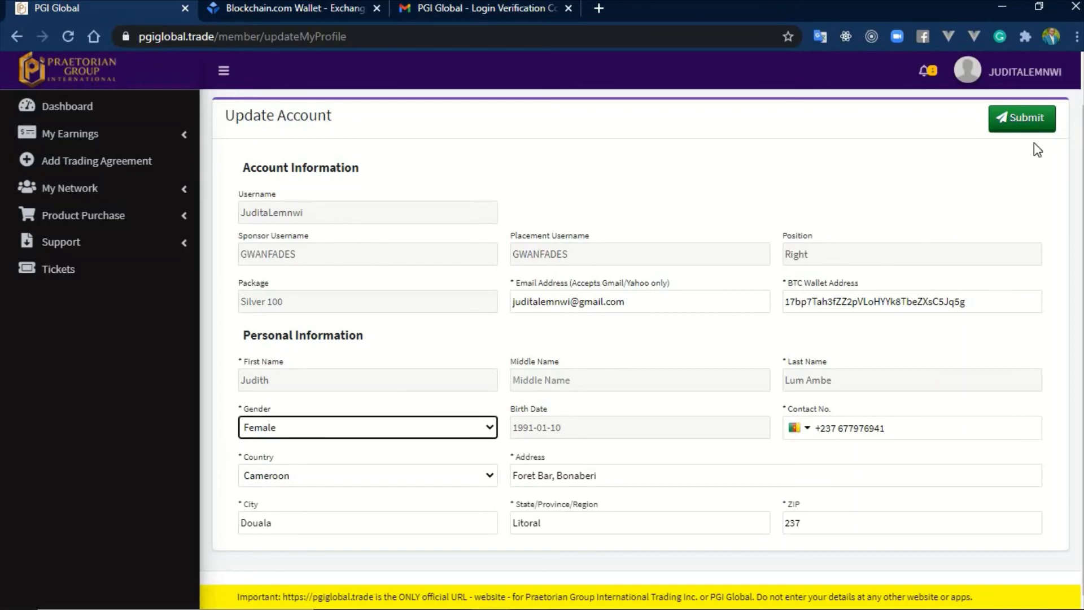
{"action": "left_click", "coordinate": [1020, 120]}
{"action": "left_click", "coordinate": [608, 374]}
{"action": "left_click", "coordinate": [537, 319]}
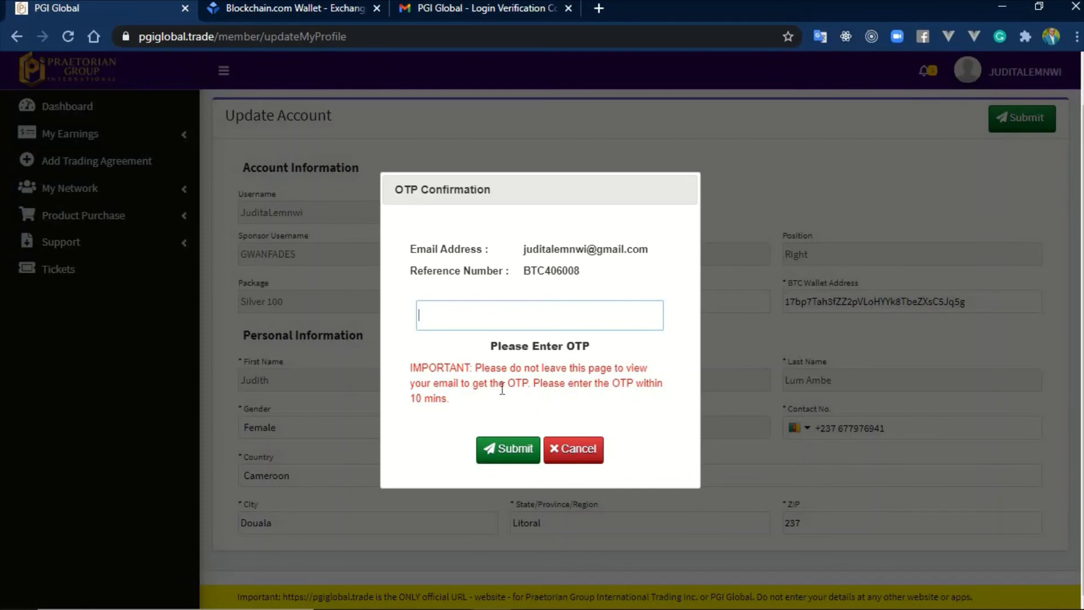
Step: Open the PGI Global - Update Account email in Gmail and compare the new and current BTC addresses
{"action": "left_click", "coordinate": [486, 8]}
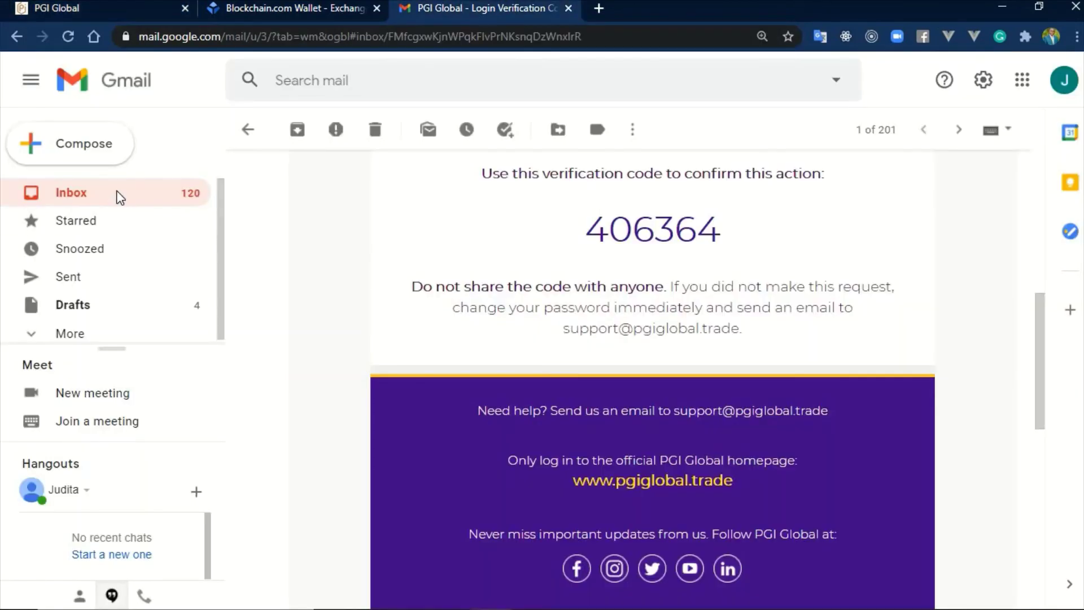
{"action": "left_click", "coordinate": [116, 192]}
{"action": "left_click", "coordinate": [590, 218]}
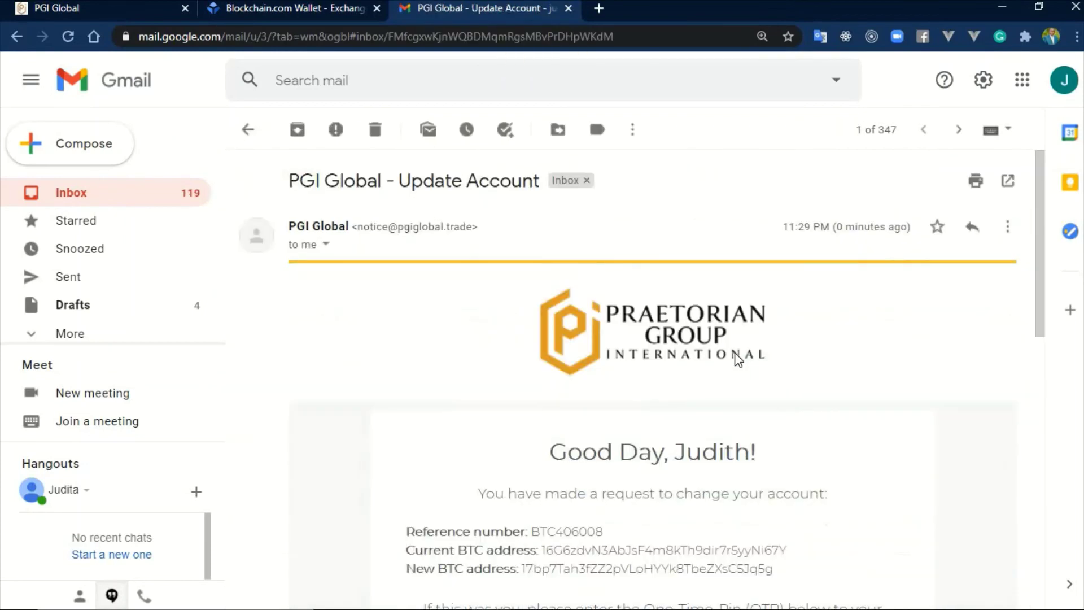
{"action": "scroll", "coordinate": [839, 350], "scroll_direction": "down", "scroll_amount": 5}
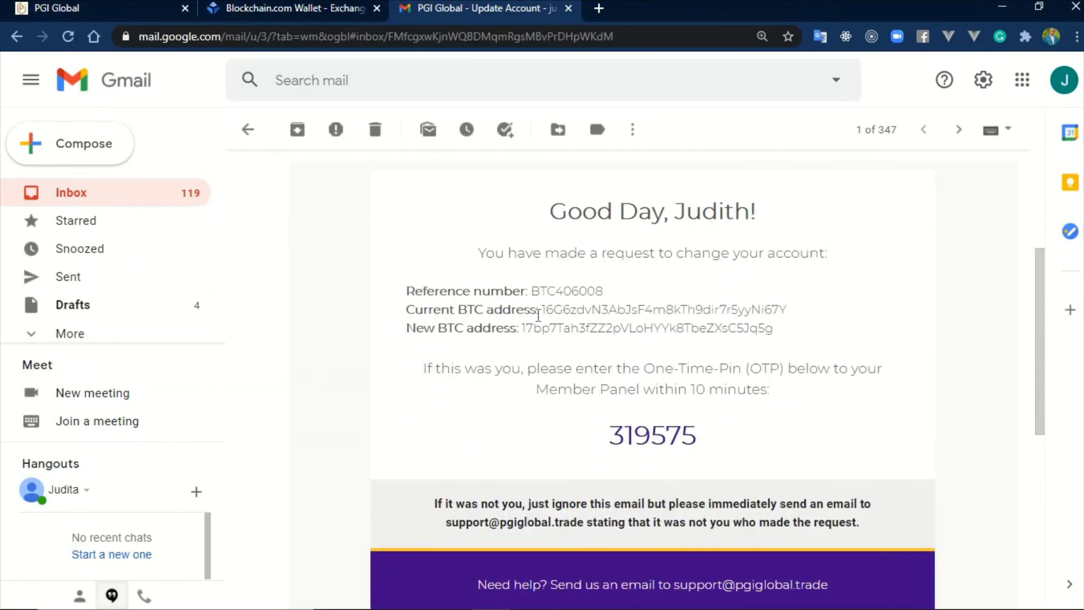
{"action": "left_click_drag", "start_coordinate": [543, 313], "coordinate": [796, 315]}
{"action": "left_click_drag", "start_coordinate": [557, 329], "coordinate": [854, 330]}
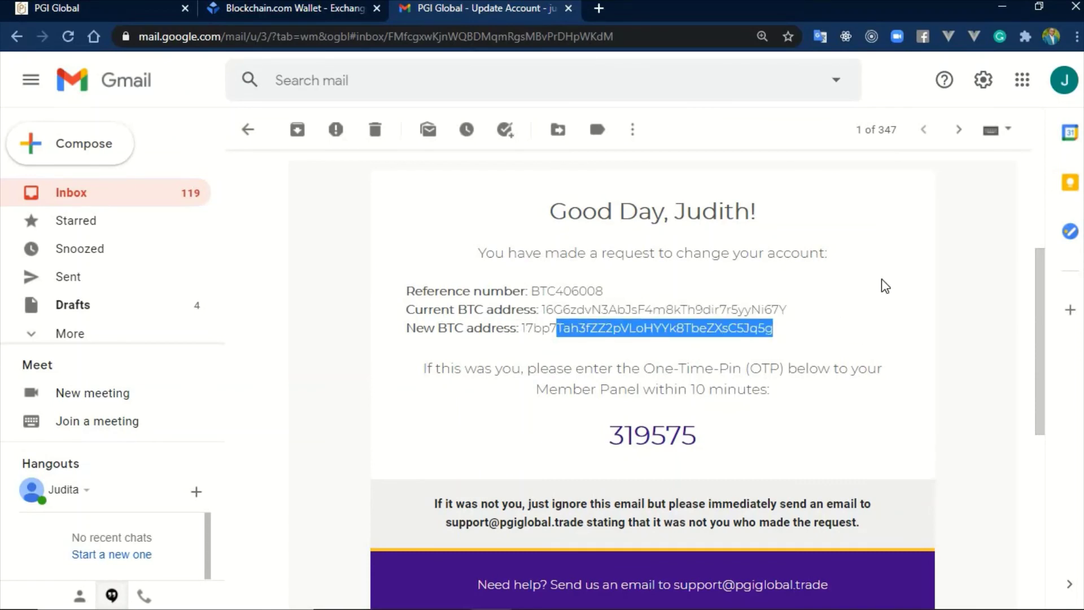
{"action": "left_click_drag", "start_coordinate": [572, 312], "coordinate": [541, 331]}
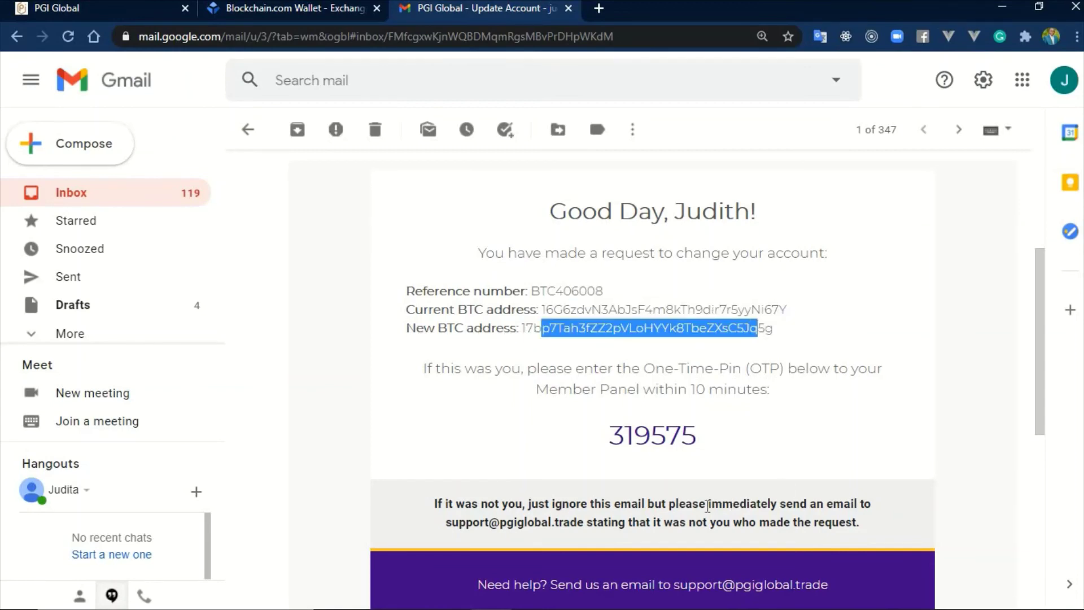
Step: Copy the one-time PIN from the email
{"action": "double_click", "coordinate": [655, 436]}
{"action": "right_click", "coordinate": [653, 435]}
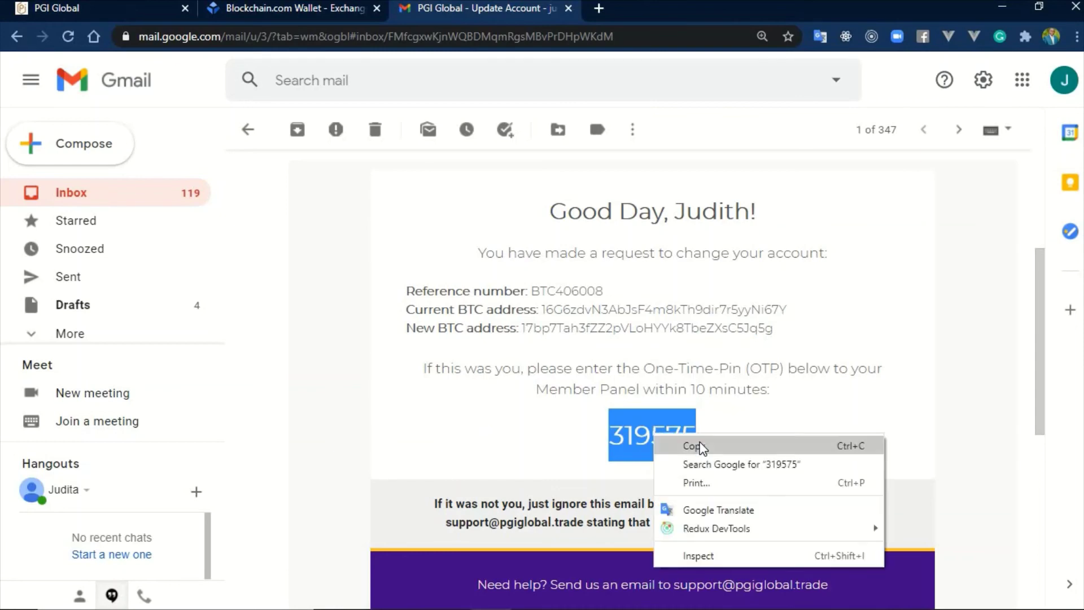
{"action": "left_click", "coordinate": [700, 445]}
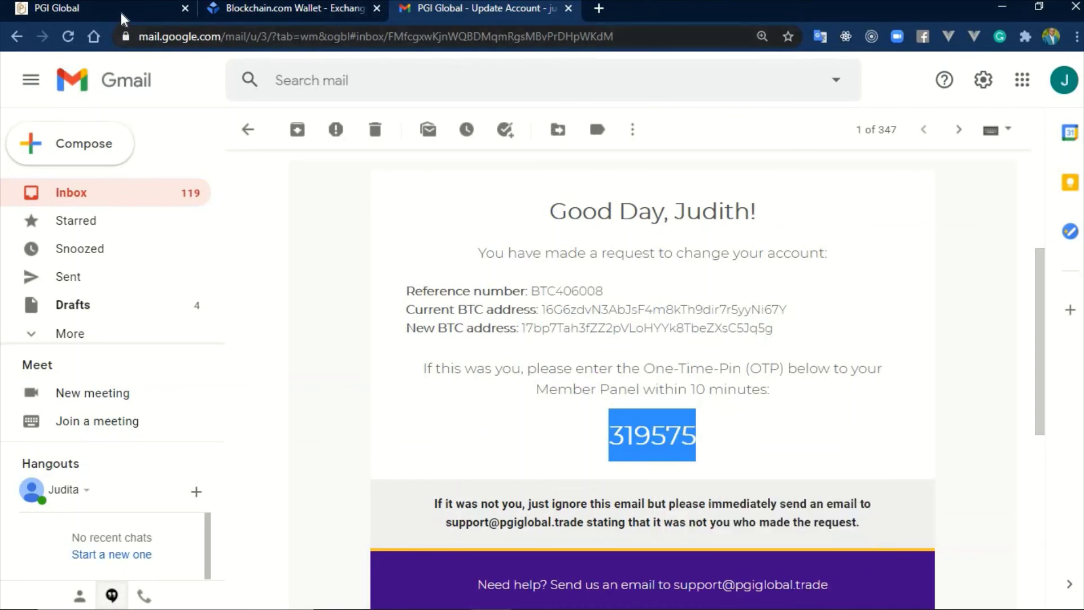
{"action": "left_click", "coordinate": [119, 9]}
Step: Paste the one-time PIN into the OTP field, submit it, and close the account-updated message
{"action": "left_click", "coordinate": [496, 318]}
{"action": "right_click", "coordinate": [496, 318]}
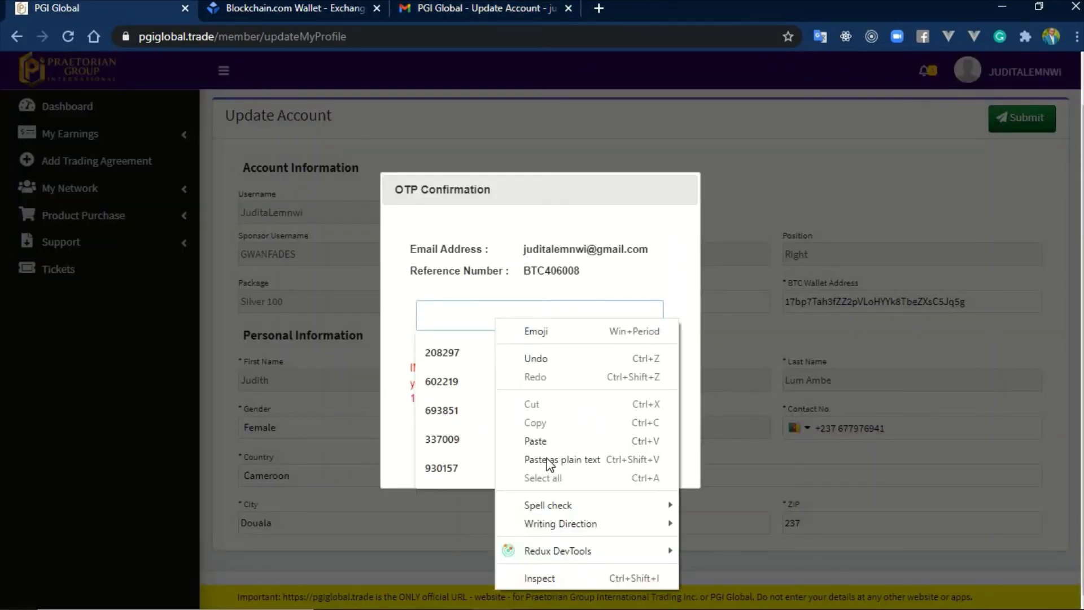
{"action": "left_click", "coordinate": [559, 440]}
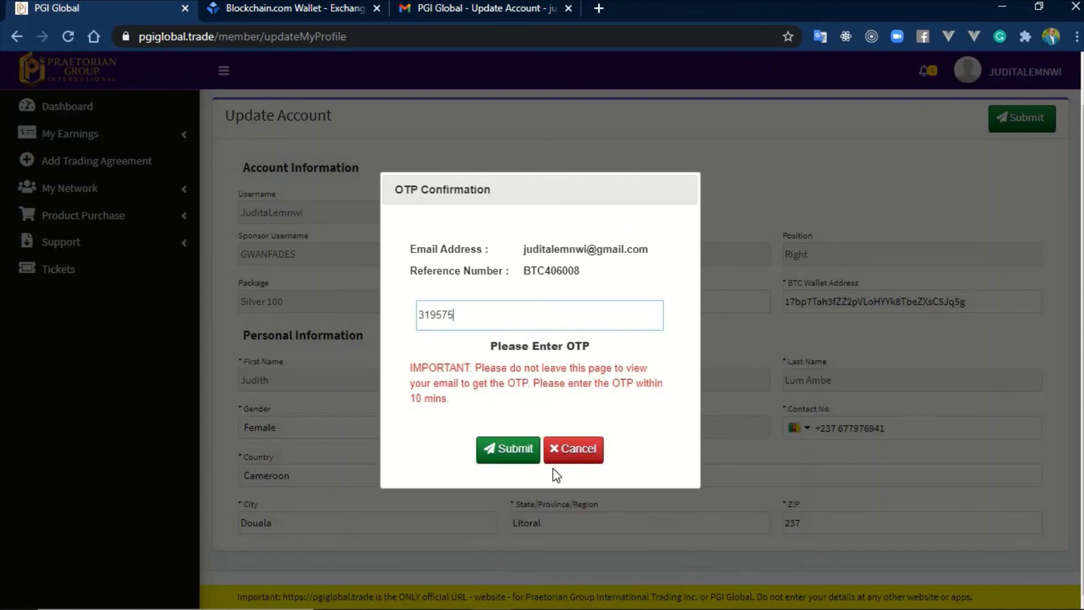
{"action": "left_click", "coordinate": [507, 449]}
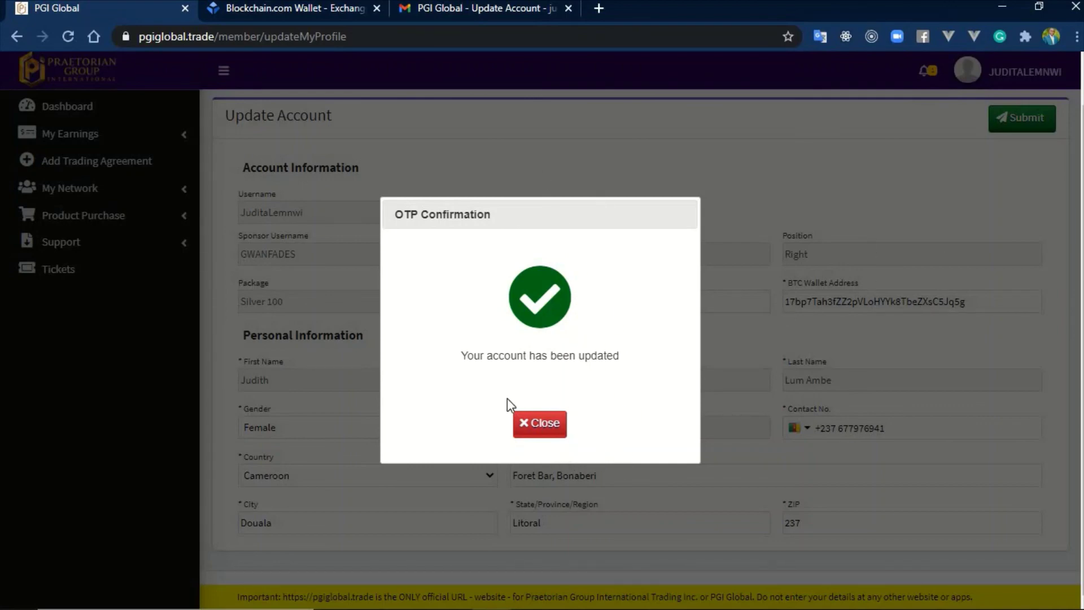
{"action": "left_click", "coordinate": [537, 430]}
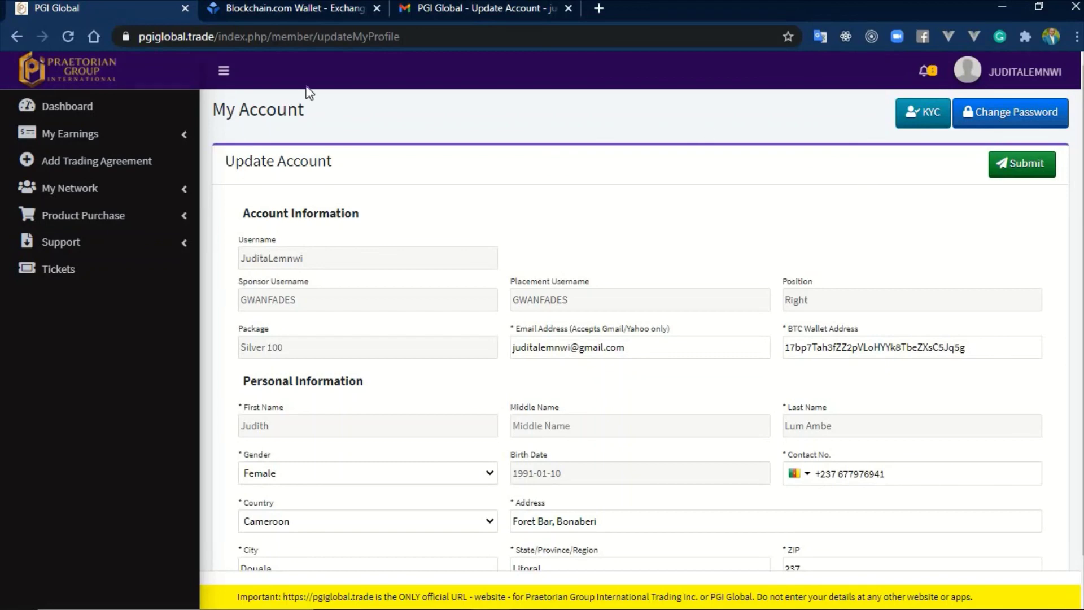
{"action": "left_click", "coordinate": [310, 6]}
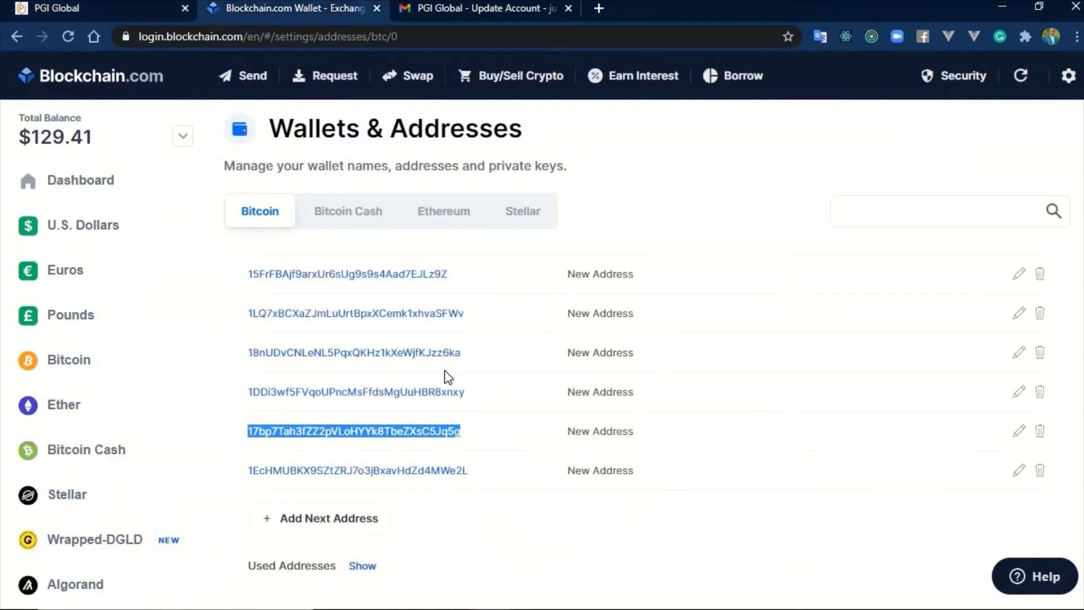
Step: Check the Blockchain.com Bitcoin address list, then open PGI Global's username profile options
{"action": "scroll", "coordinate": [446, 425], "scroll_direction": "up", "scroll_amount": 5}
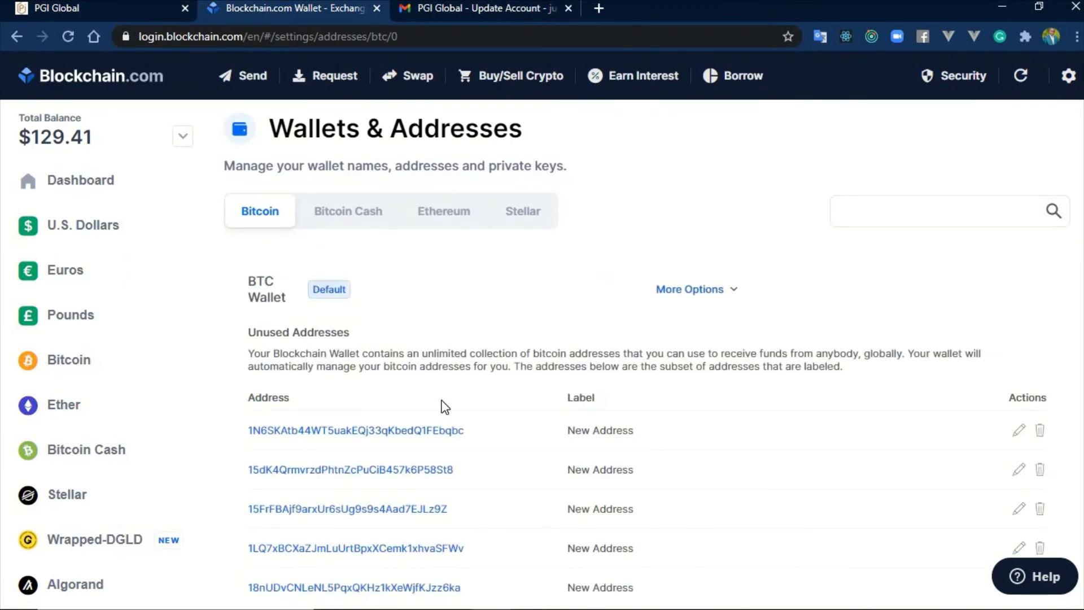
{"action": "scroll", "coordinate": [438, 384], "scroll_direction": "down", "scroll_amount": 3}
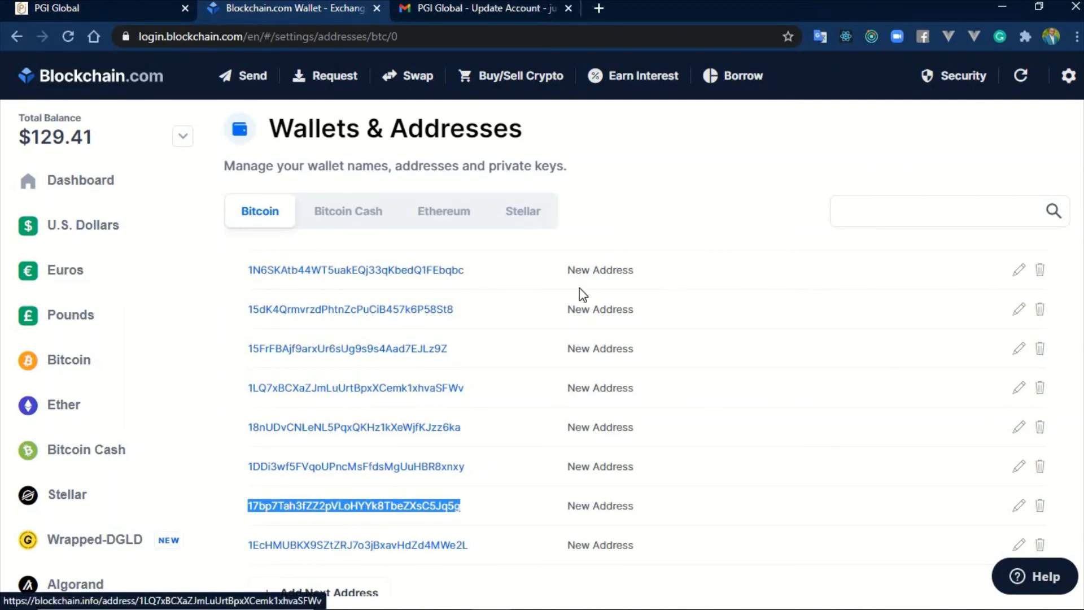
{"action": "scroll", "coordinate": [582, 293], "scroll_direction": "up", "scroll_amount": 3}
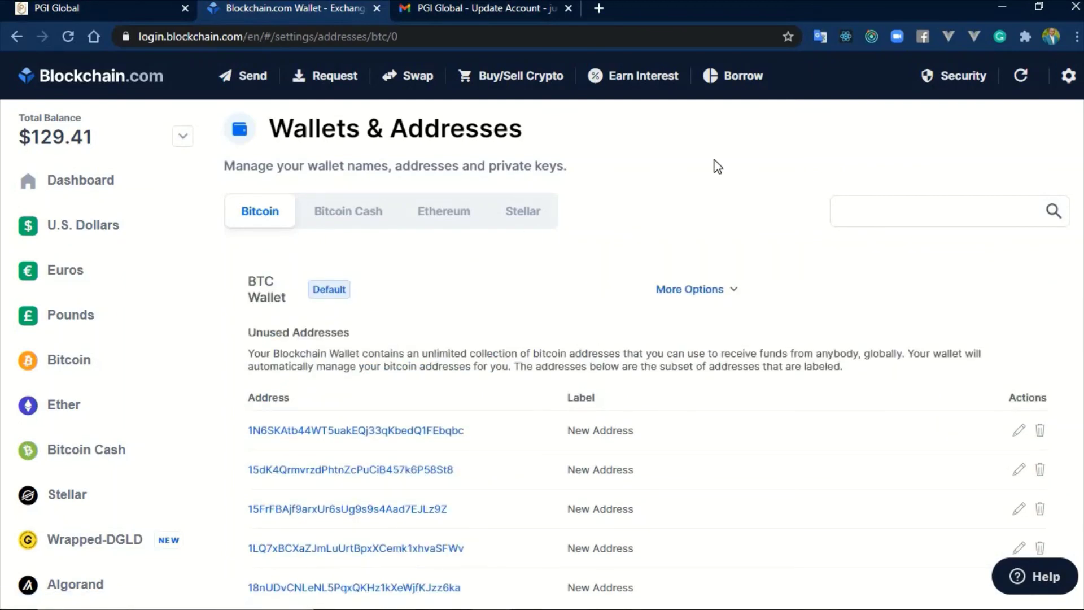
{"action": "scroll", "coordinate": [395, 339], "scroll_direction": "down", "scroll_amount": 4}
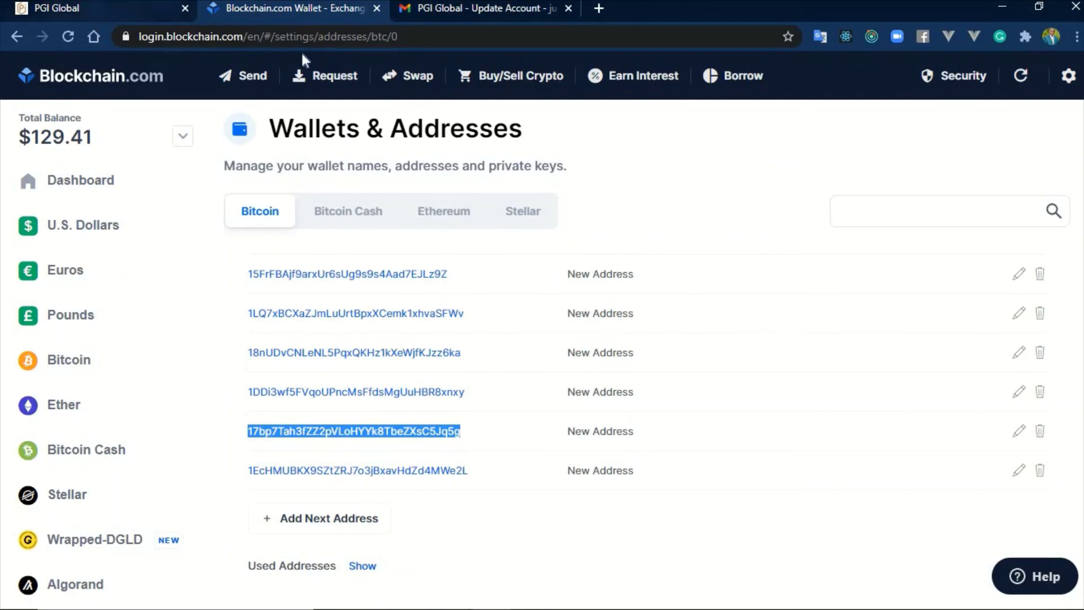
{"action": "left_click", "coordinate": [97, 7]}
{"action": "left_click", "coordinate": [1039, 73]}
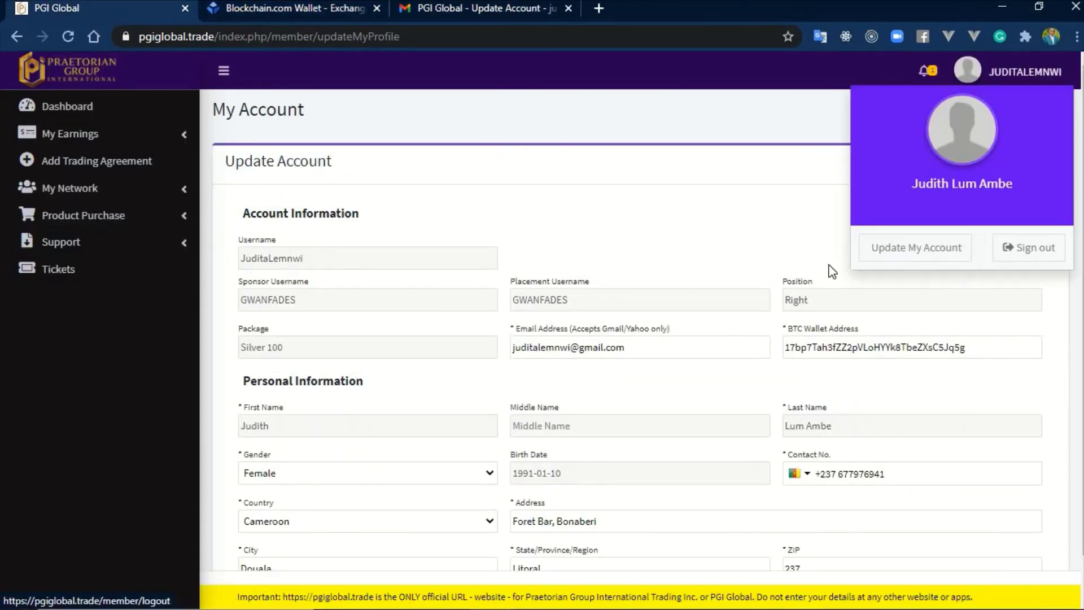